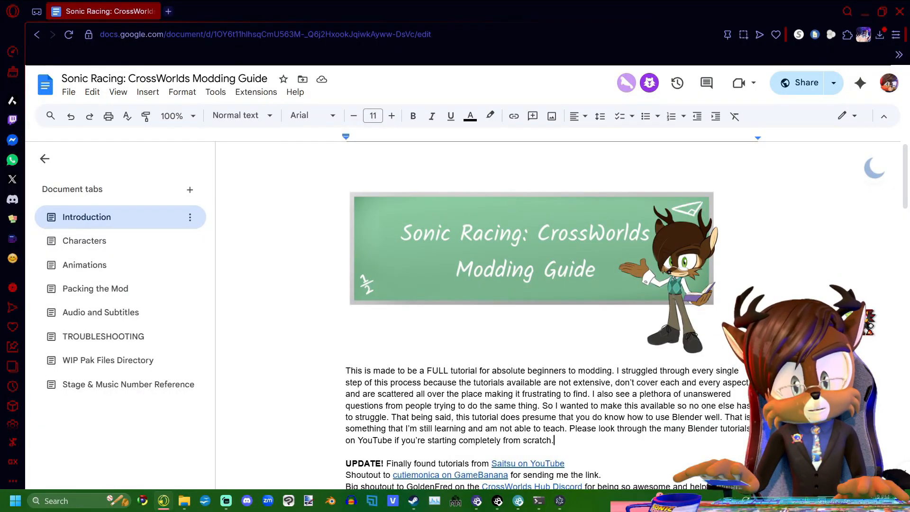
pyautogui.scroll(-3, 540, 320)
pyautogui.scroll(-2, 540, 319)
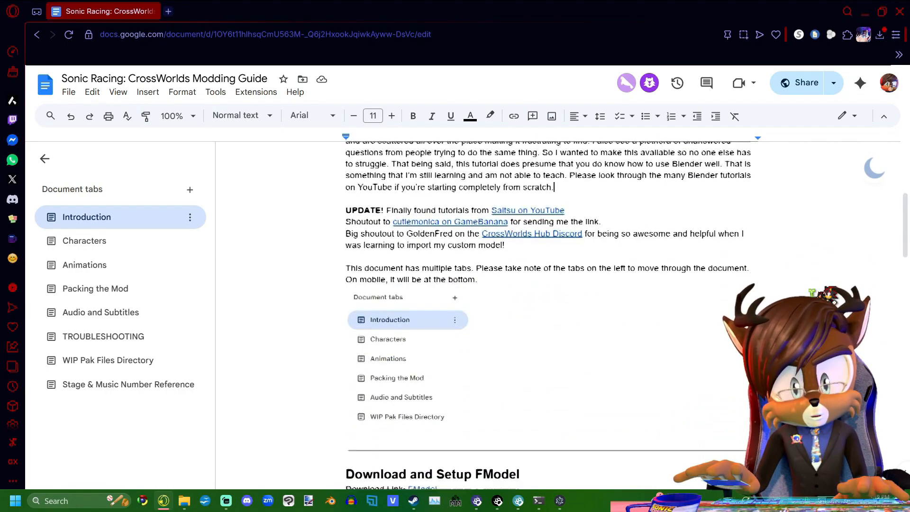
pyautogui.scroll(-3, 541, 320)
pyautogui.scroll(-2, 541, 320)
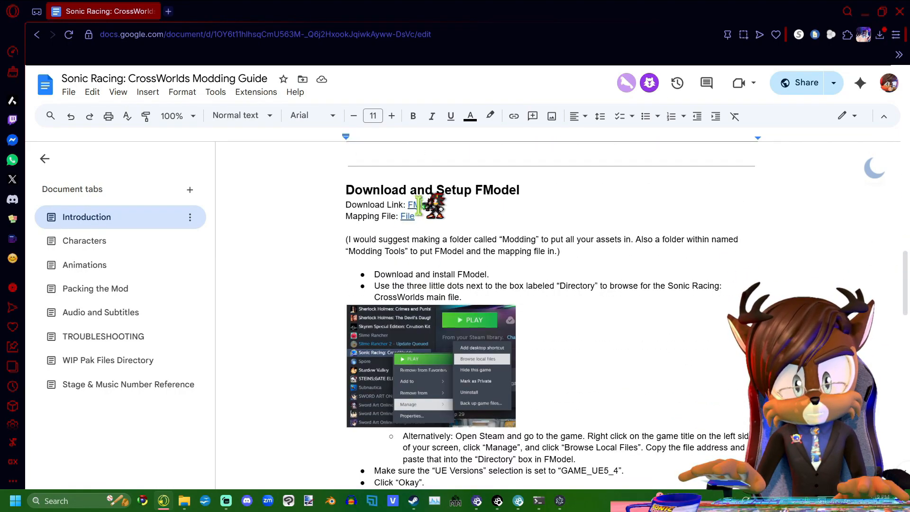
# Follow the guide's FModel download link to the FModel site in a new tab
pyautogui.click(426, 205)
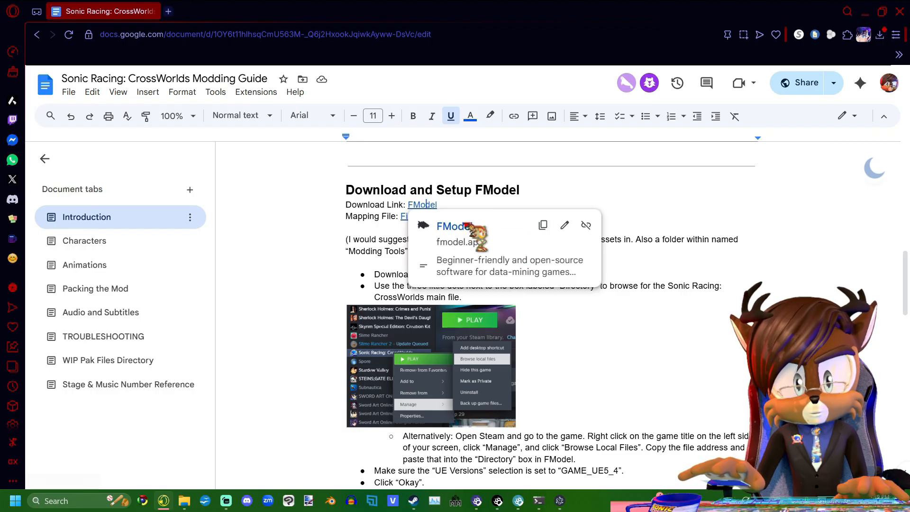
pyautogui.click(470, 226)
pyautogui.scroll(-1, 442, 262)
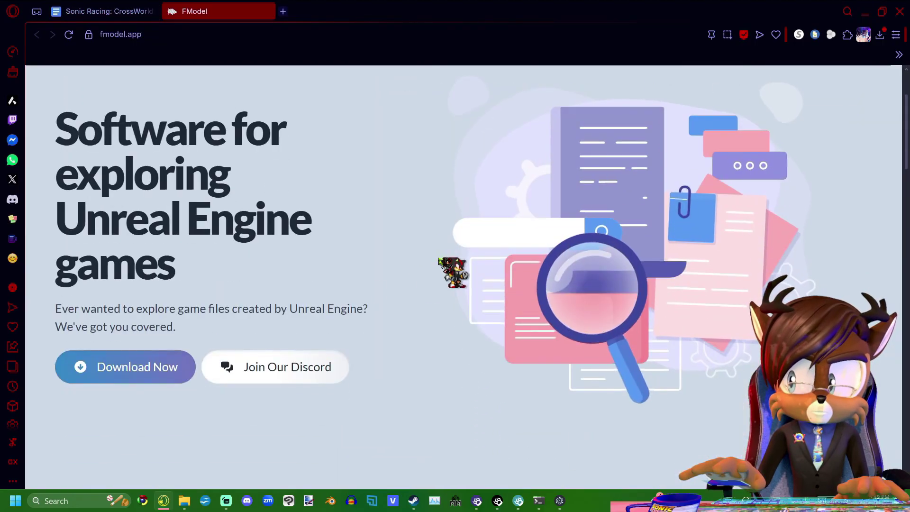
# Download FModel from fmodel.app and return to the modding guide document
pyautogui.click(143, 374)
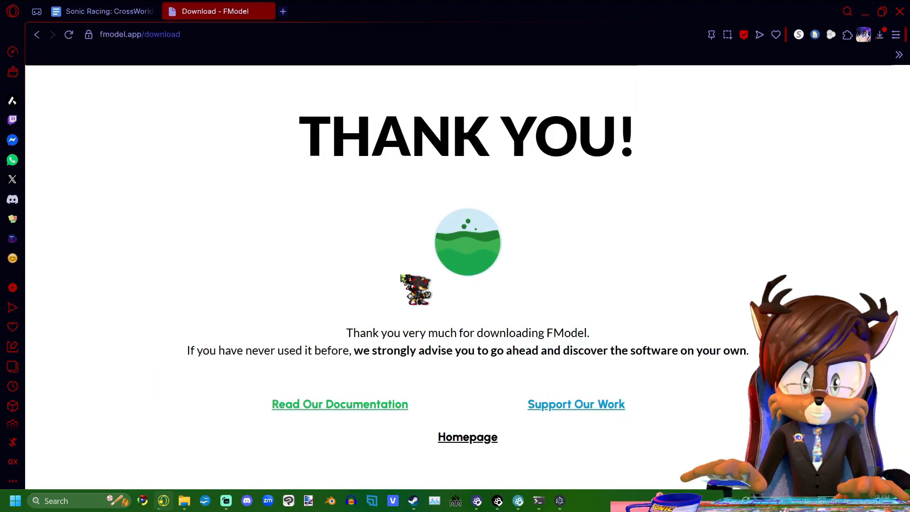
pyautogui.hotkey('ctrl', 'Tab')
pyautogui.click(406, 216)
# Download the CrossworldsRelease.usmap mapping file from its Google Drive page and go to Downloads
pyautogui.click(474, 239)
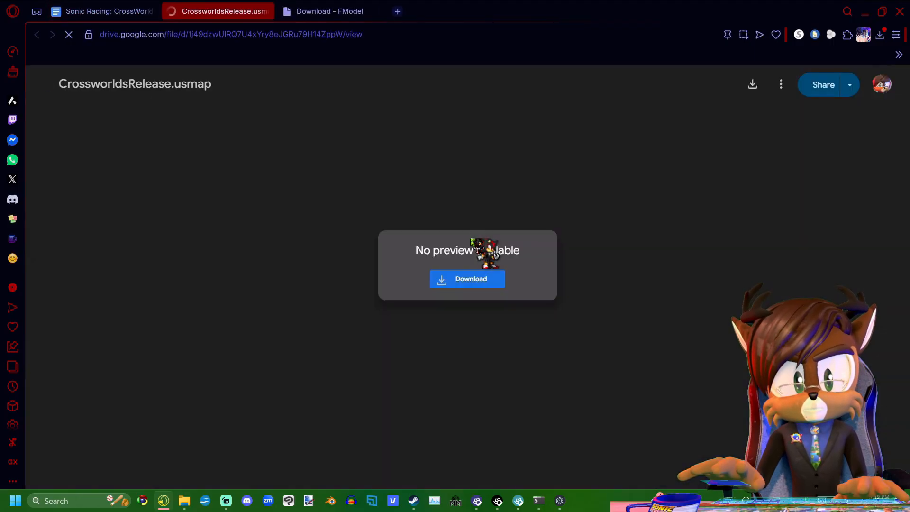
pyautogui.click(483, 285)
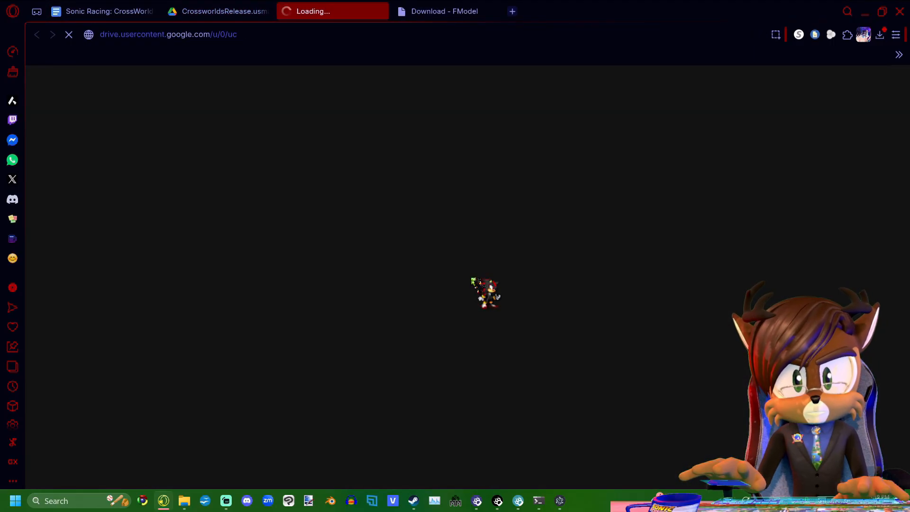
pyautogui.click(185, 501)
# Extract the FModel (2).zip archive into a FModel (2) folder
pyautogui.click(213, 98)
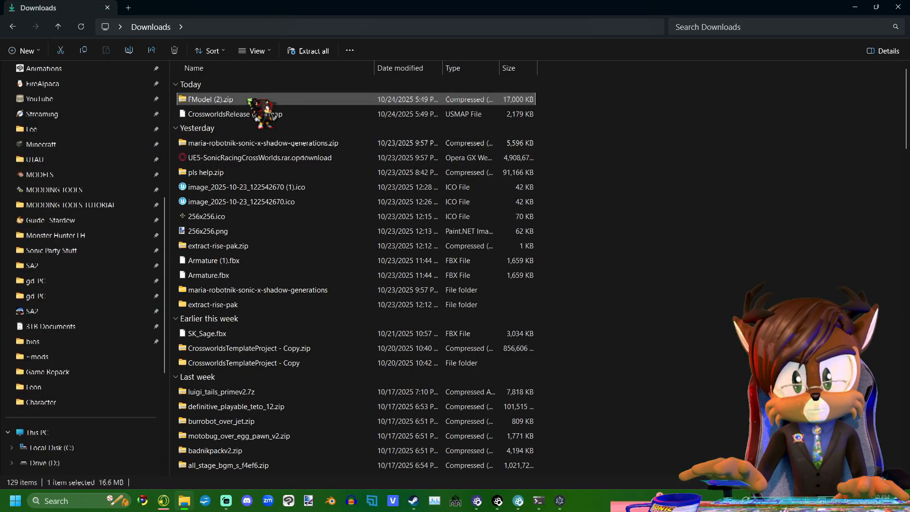
pyautogui.rightClick(252, 103)
pyautogui.click(315, 238)
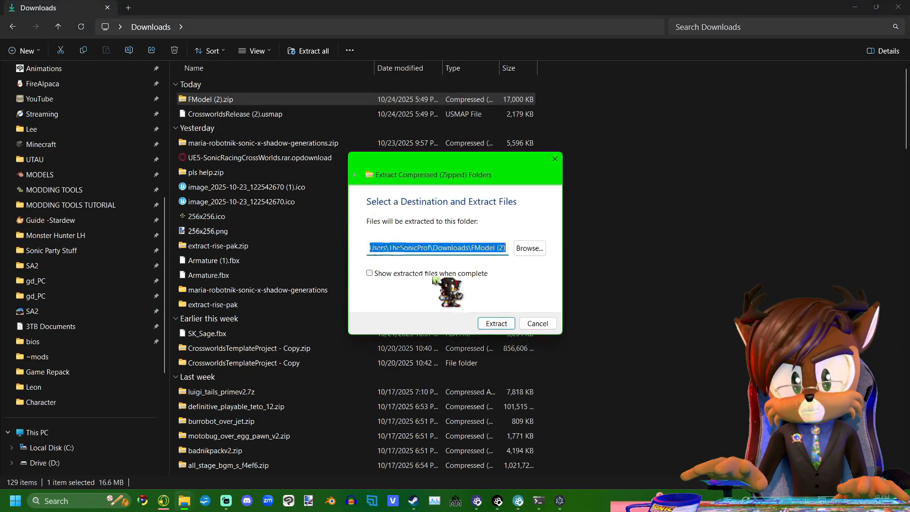
pyautogui.click(496, 323)
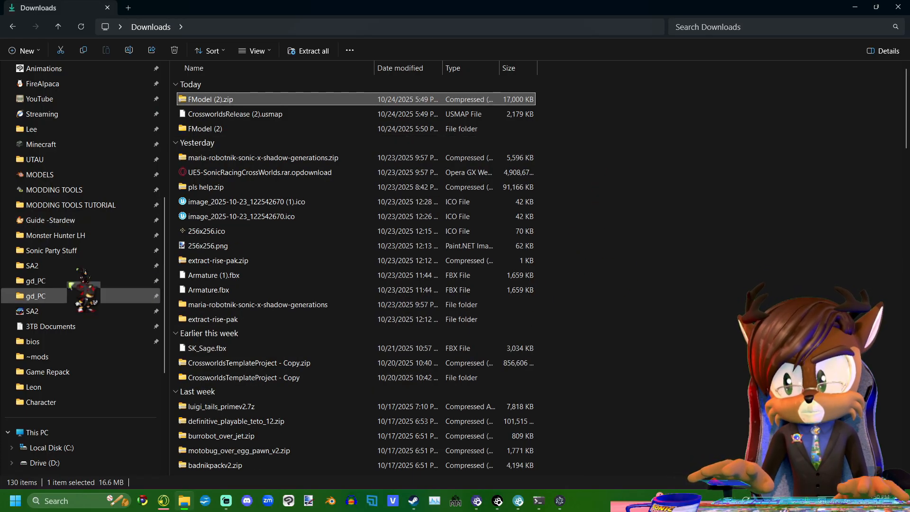
pyautogui.scroll(-1, 86, 270)
pyautogui.scroll(1, 107, 241)
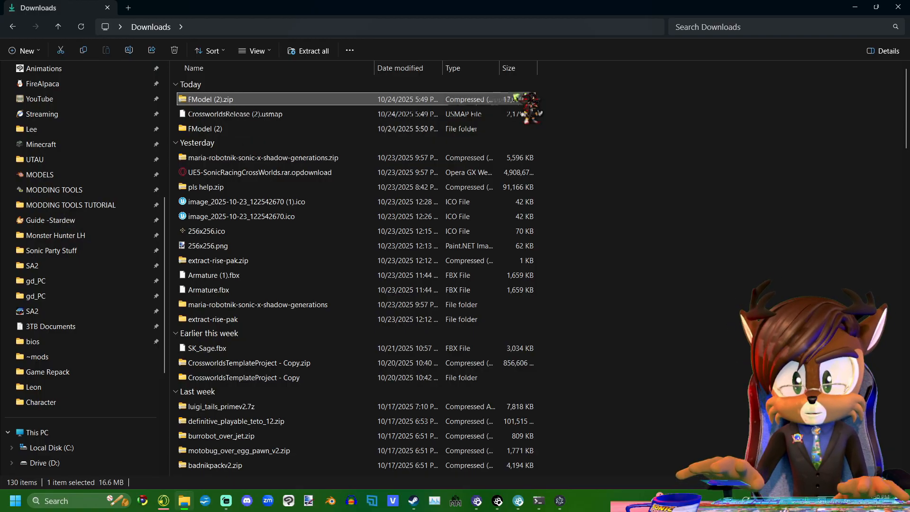
# Move the usmap mapping file and FModel (2) folder into MODDING TOOLS TUTORIAL
pyautogui.moveTo(562, 124); pyautogui.dragTo(355, 117)
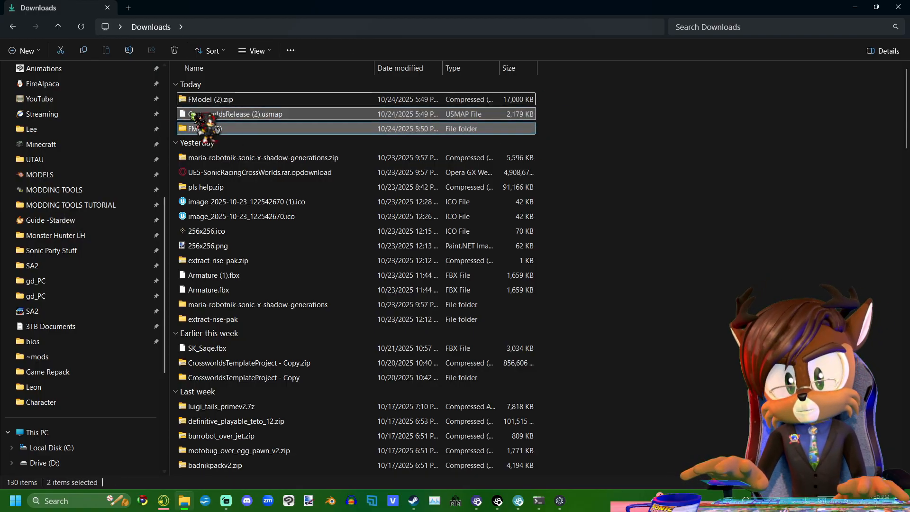
pyautogui.moveTo(213, 117)
pyautogui.mouseDown()
pyautogui.moveTo(257, 128)
pyautogui.moveTo(71, 205)
pyautogui.mouseUp()
pyautogui.click(71, 205)
# Launch FModel.exe from the FModel (2) folder and focus its game directory field
pyautogui.doubleClick(206, 85)
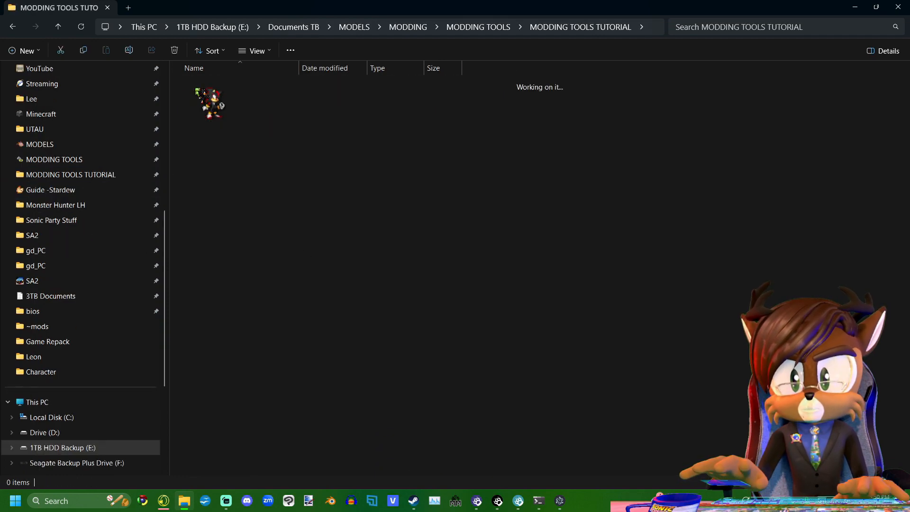
pyautogui.click(206, 84)
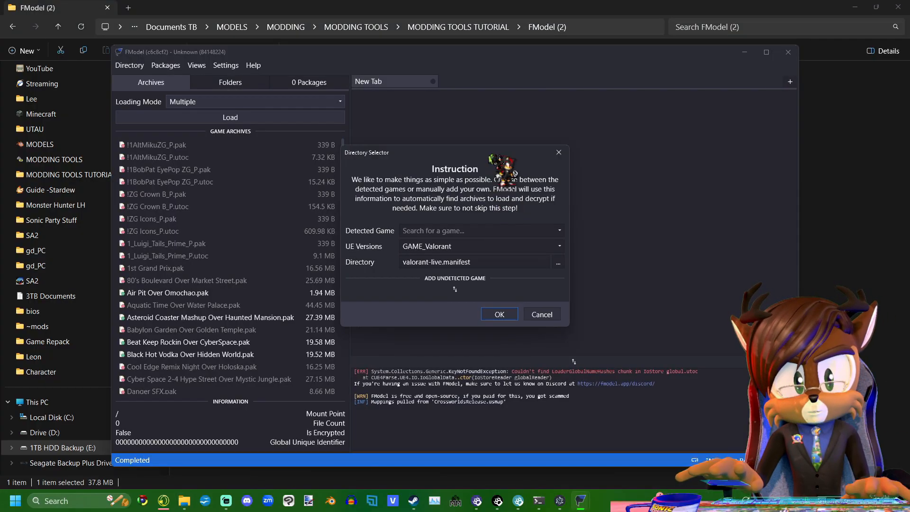
pyautogui.moveTo(510, 191); pyautogui.dragTo(493, 155)
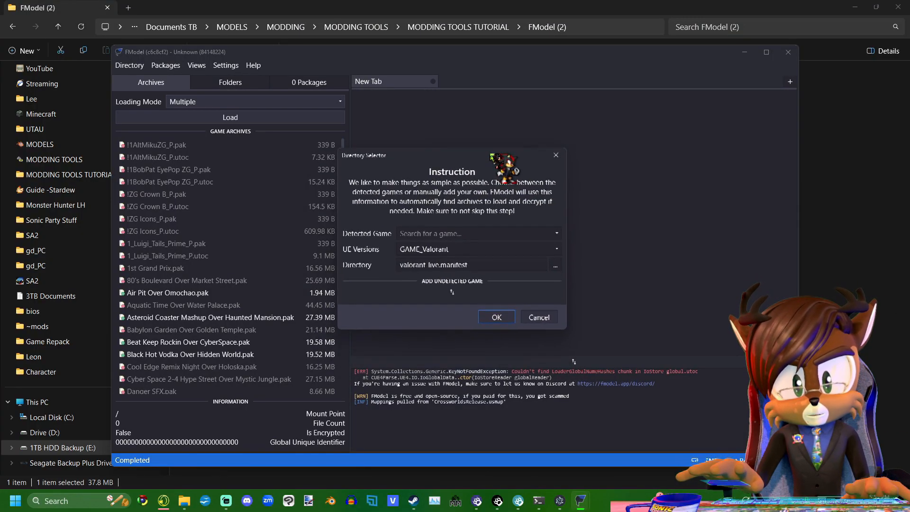
pyautogui.click(469, 265)
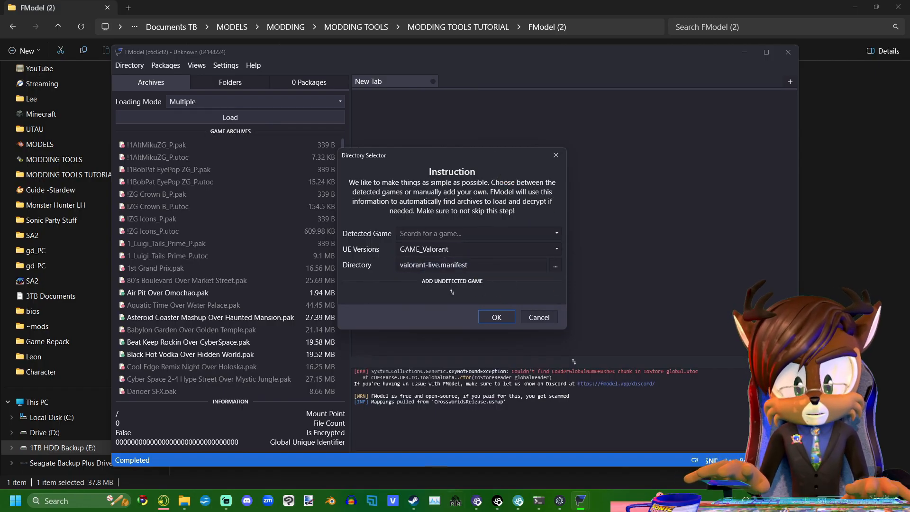
# Browse Sonic Racing: CrossWorlds' local files from the Steam library
pyautogui.click(412, 500)
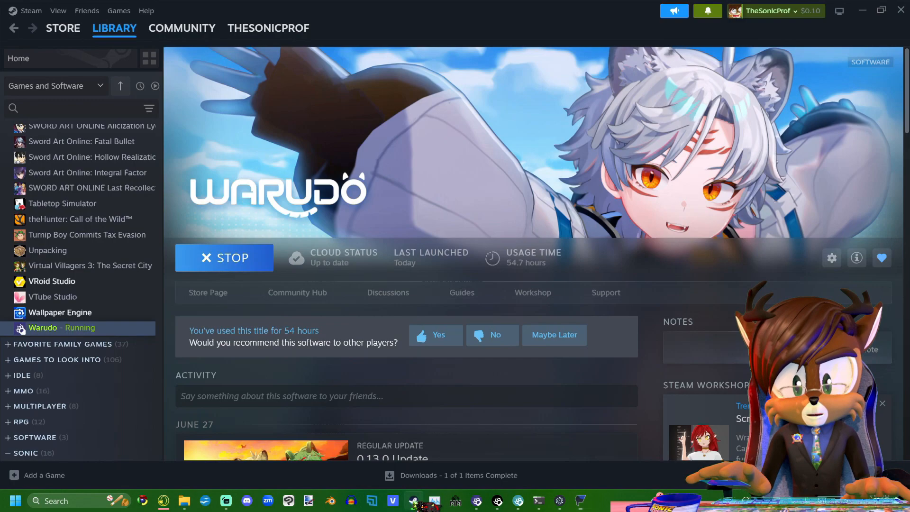
pyautogui.click(43, 329)
pyautogui.scroll(5, 80, 342)
pyautogui.scroll(4, 80, 342)
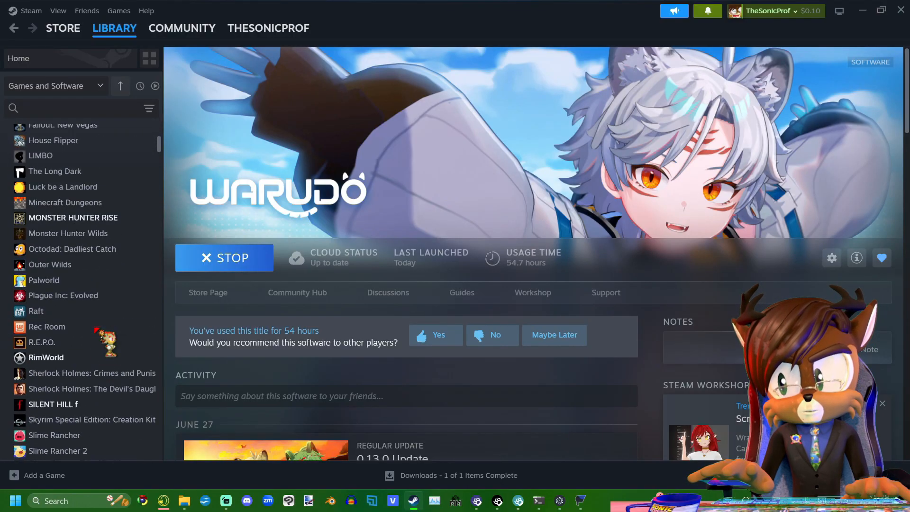
pyautogui.scroll(3, 80, 341)
pyautogui.click(76, 347)
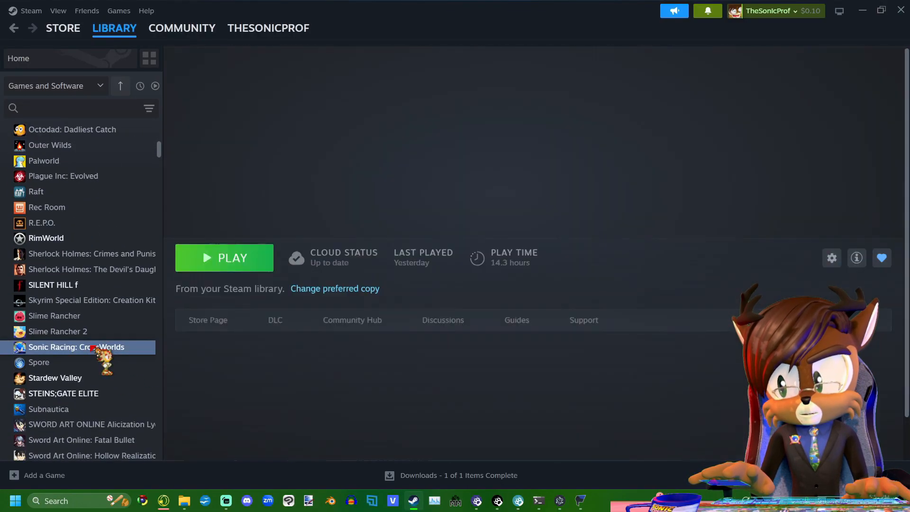
pyautogui.rightClick(75, 347)
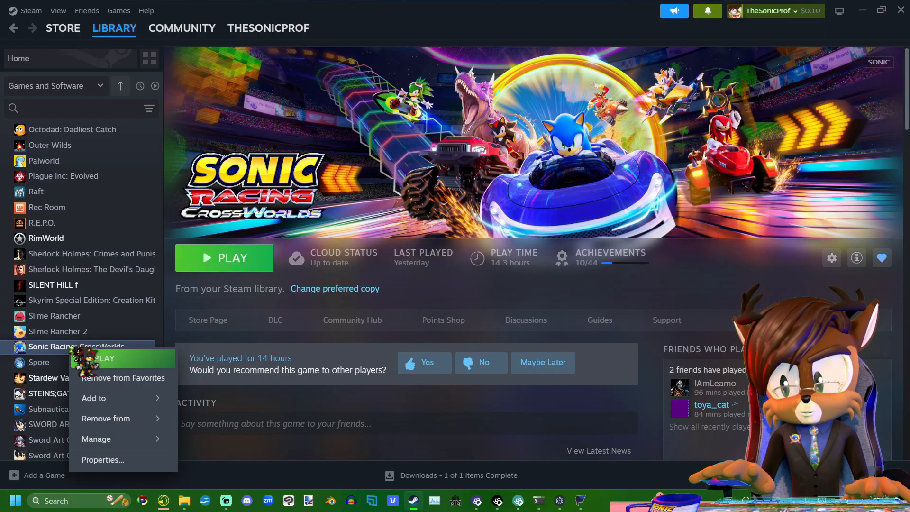
pyautogui.moveTo(114, 439)
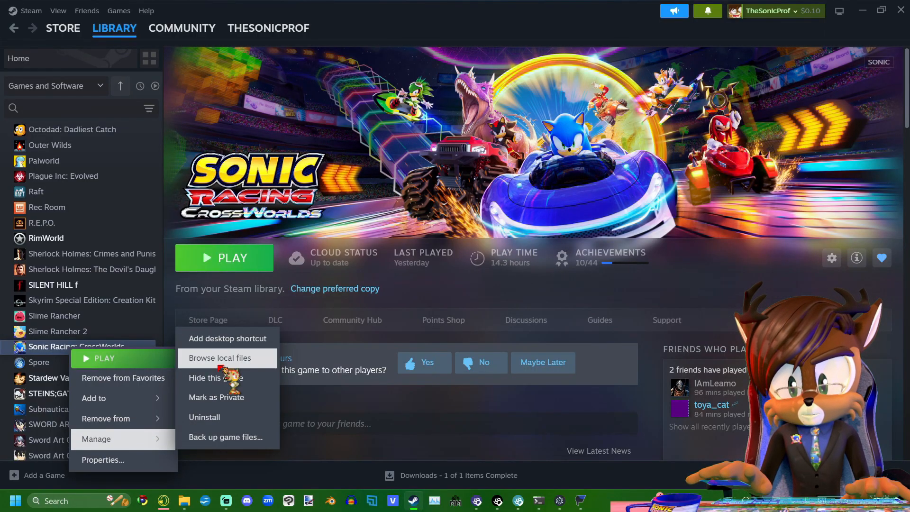
pyautogui.click(220, 357)
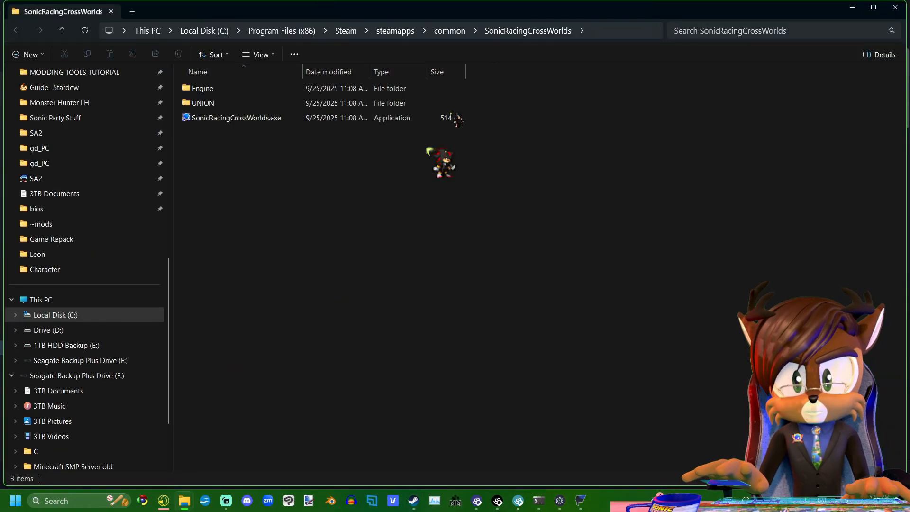
# Copy the game folder's full path from the Explorer address bar
pyautogui.click(626, 30)
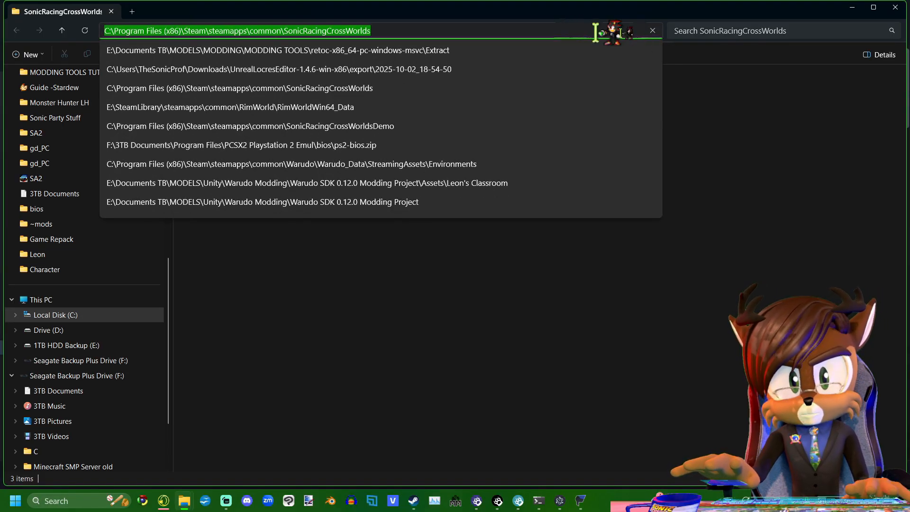
pyautogui.hotkey('ctrl', 'c')
# Set FModel's game directory to the pasted SonicRacingCrossWorlds folder
pyautogui.click(852, 8)
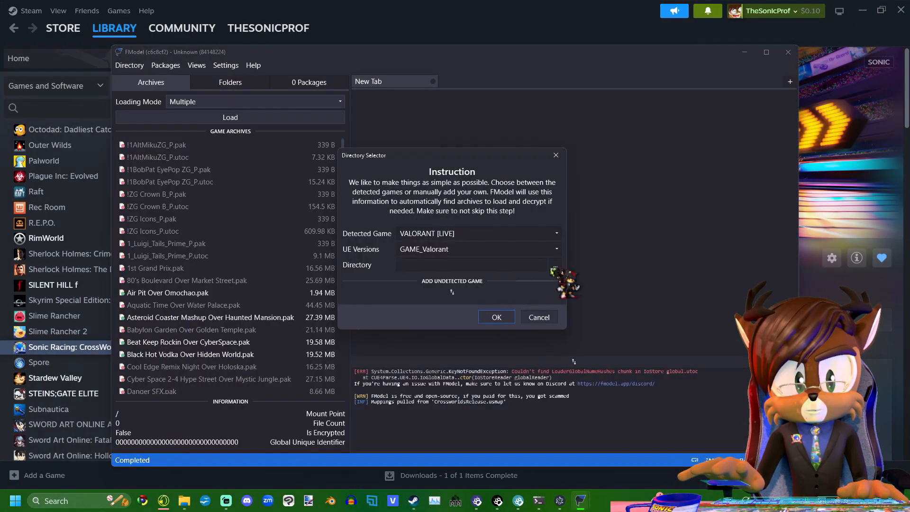
pyautogui.click(556, 266)
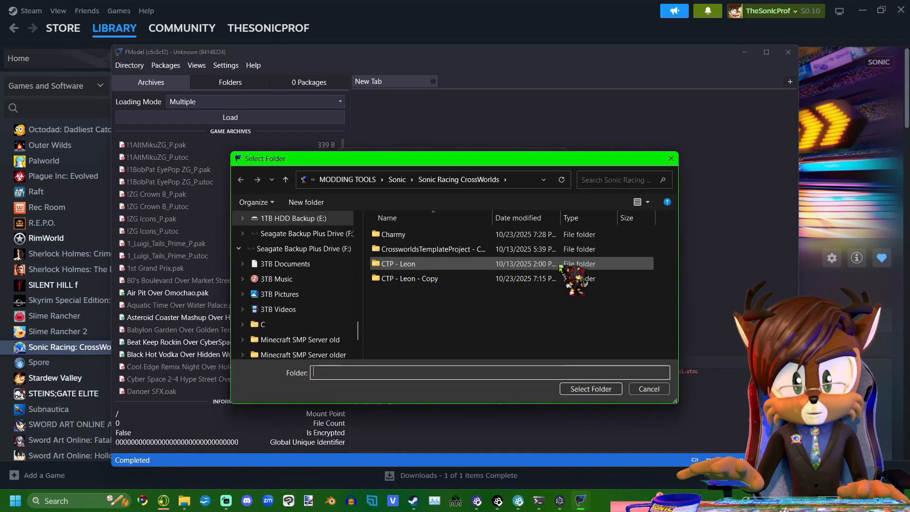
pyautogui.click(526, 179)
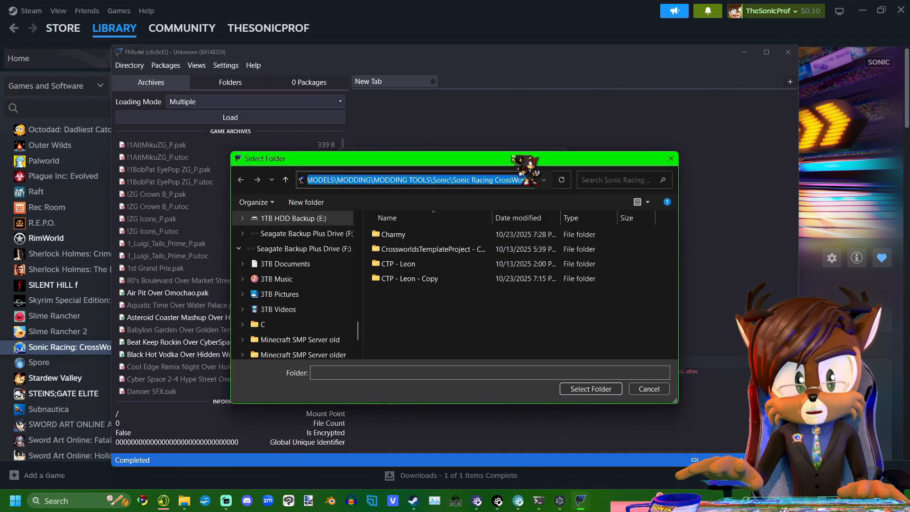
pyautogui.hotkey('ctrl', 'v')
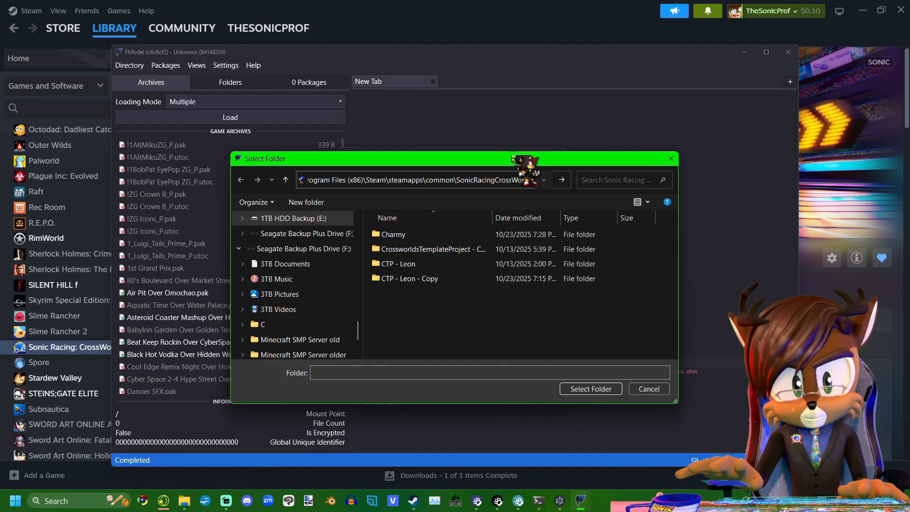
pyautogui.press('Return')
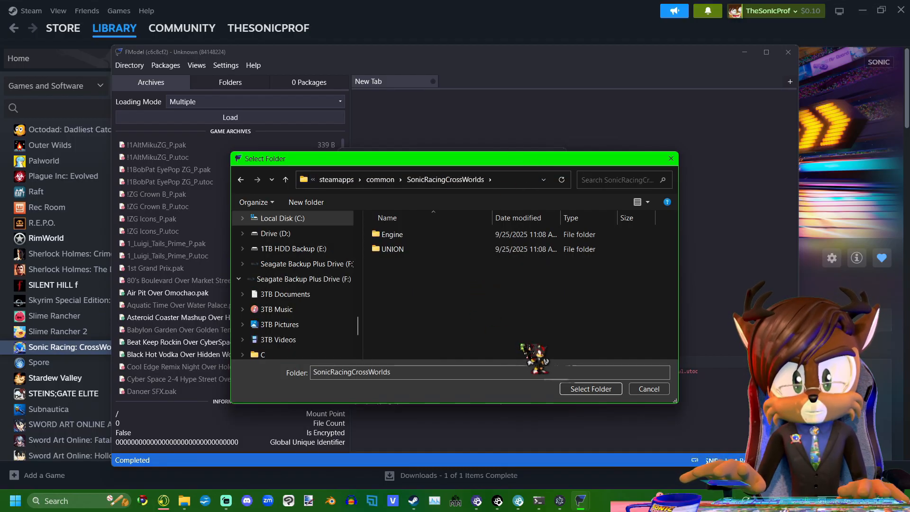
pyautogui.click(590, 389)
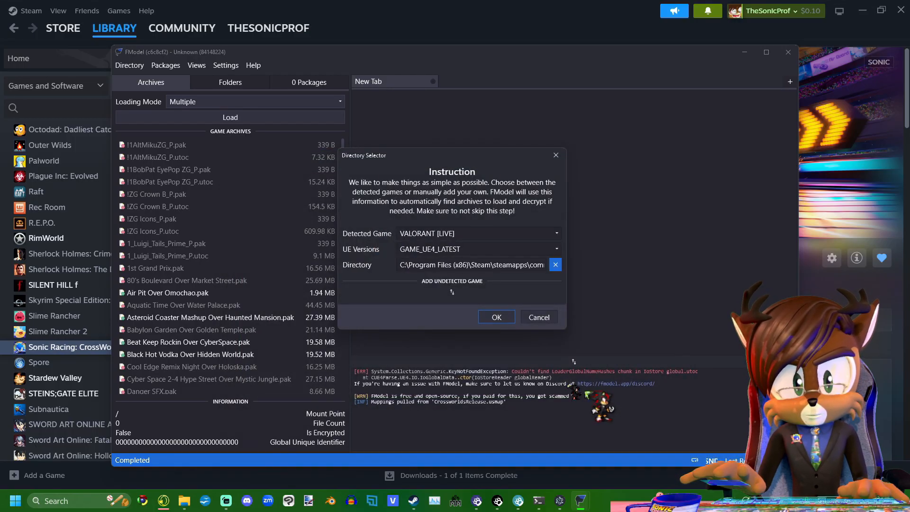
# Choose GAME_UE5_4 as the UE version, confirm, and accept the restart
pyautogui.click(557, 248)
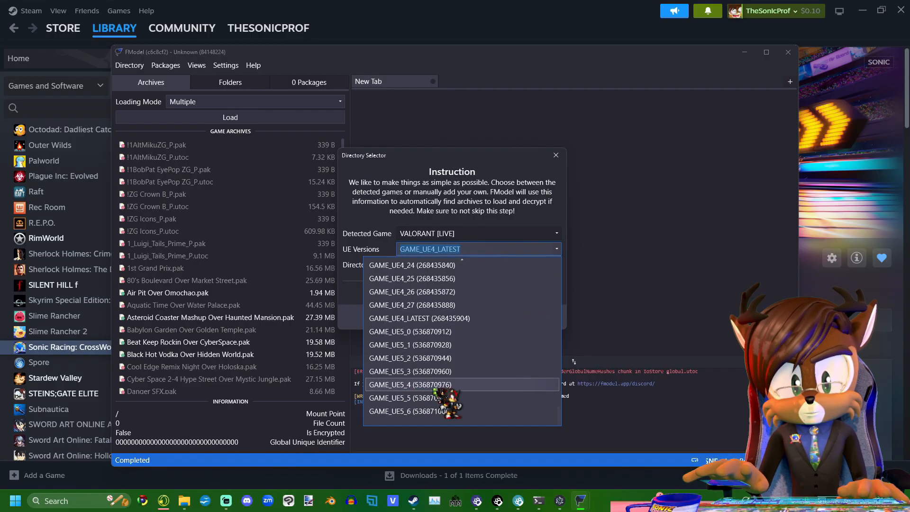
pyautogui.click(426, 385)
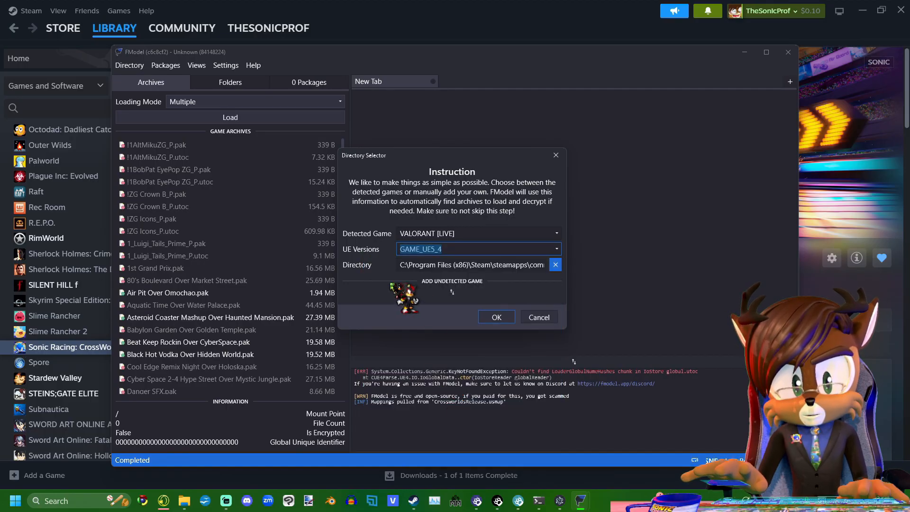
pyautogui.hotkey('shift', 'Tab')
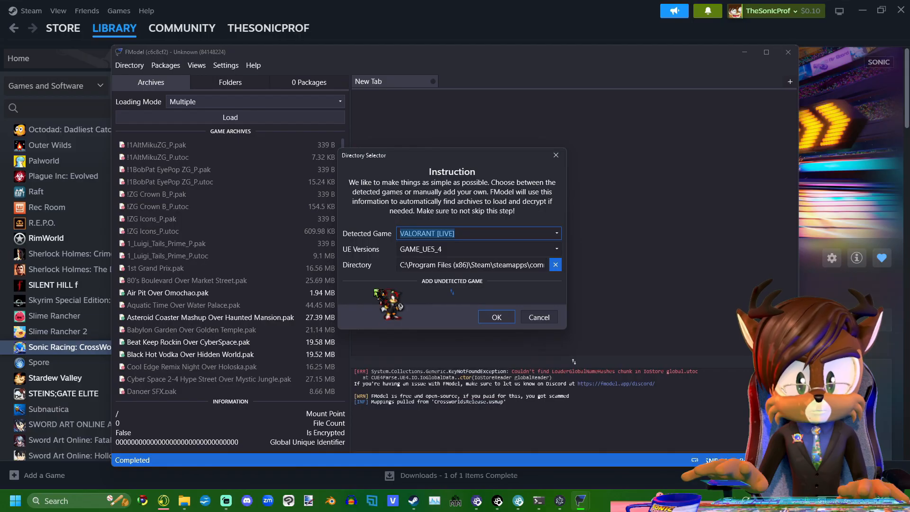
pyautogui.click(496, 317)
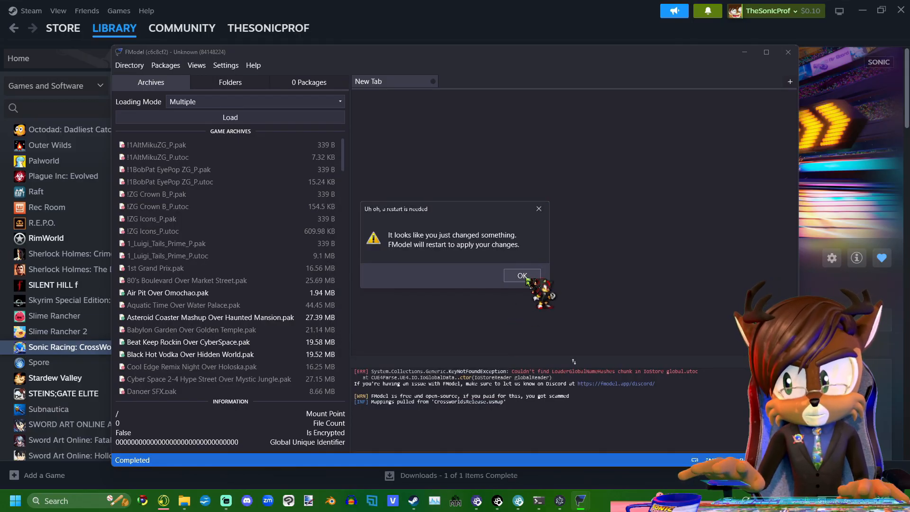
pyautogui.click(522, 277)
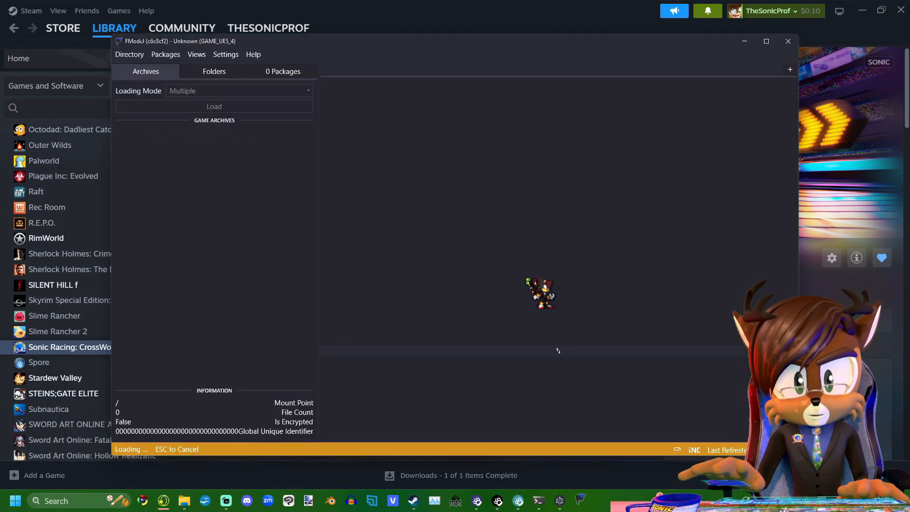
# Dismiss the update notice and bring up FModel's settings
pyautogui.press('Escape')
pyautogui.scroll(-3, 213, 273)
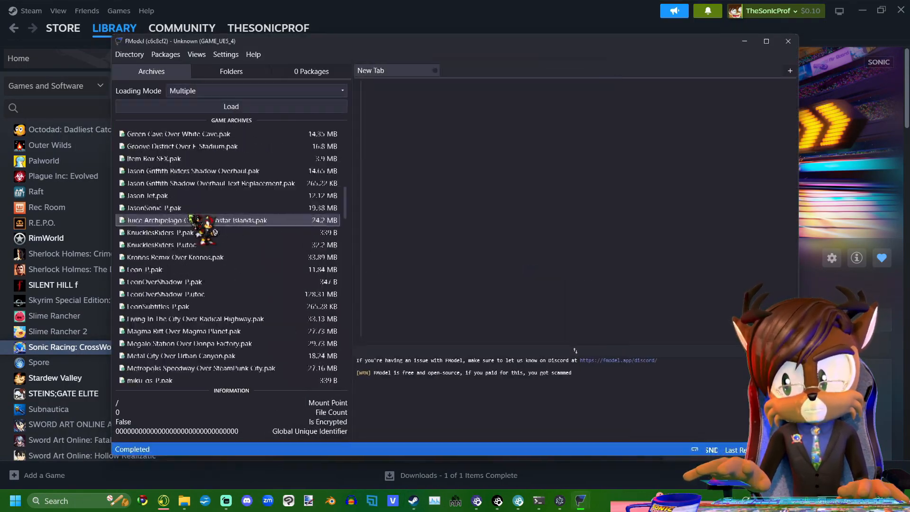
pyautogui.scroll(3, 213, 274)
pyautogui.scroll(-5, 206, 193)
pyautogui.scroll(-5, 199, 191)
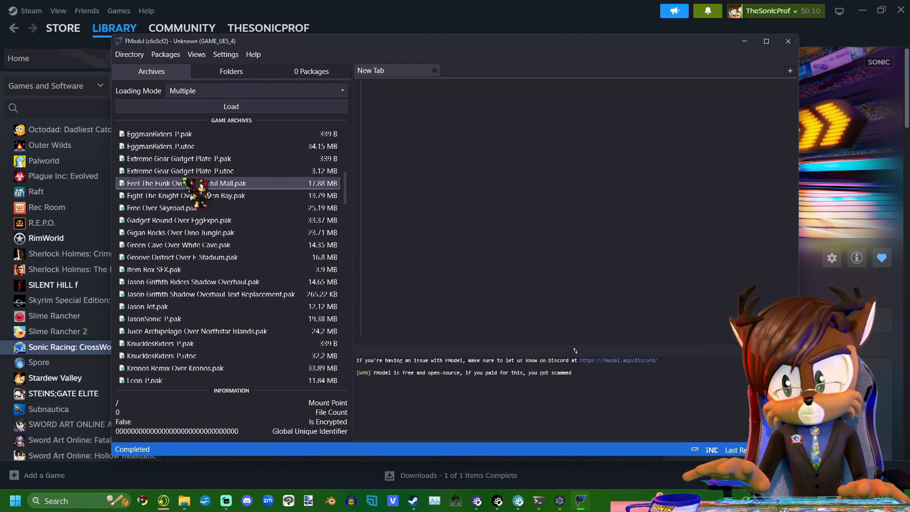
pyautogui.scroll(-5, 199, 191)
pyautogui.scroll(-3, 199, 191)
pyautogui.scroll(4, 198, 192)
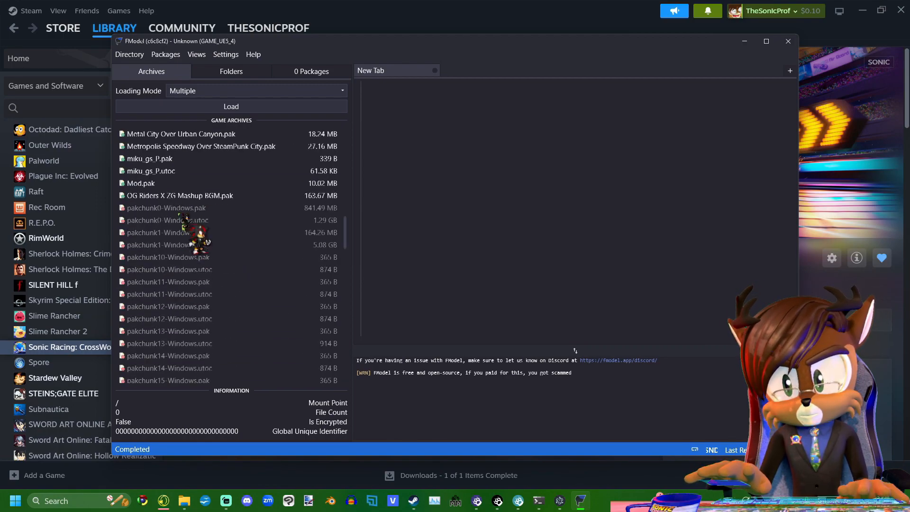
pyautogui.scroll(-5, 192, 199)
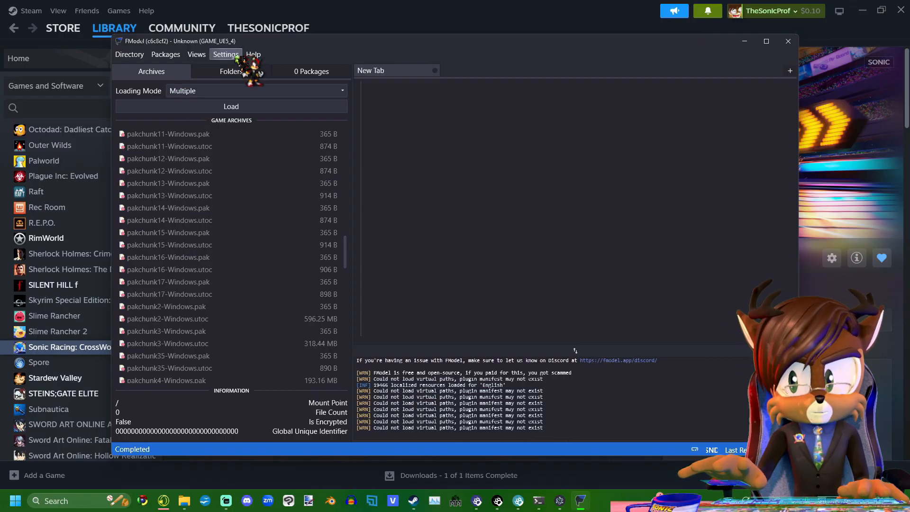
pyautogui.click(226, 54)
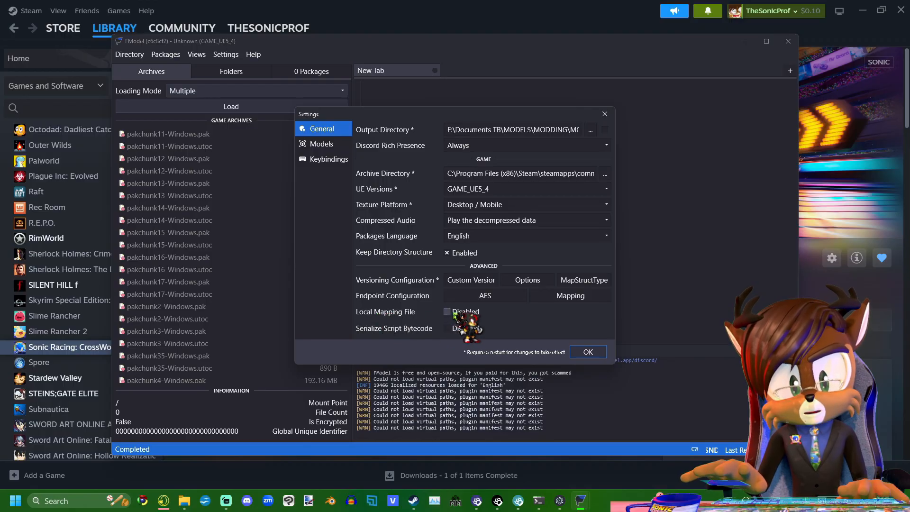
# Enable Local Mapping File and select CrossworldsRelease (2).usmap from MODDING TOOLS TUTORIAL
pyautogui.click(448, 311)
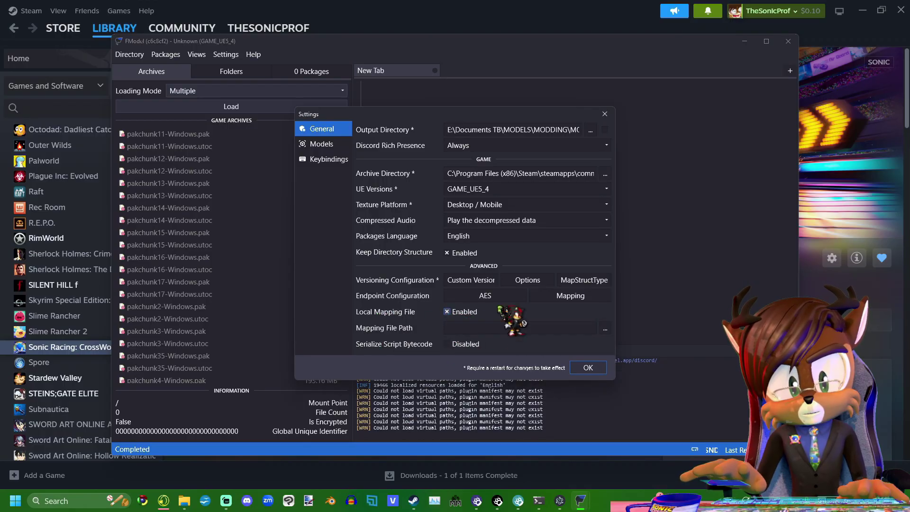
pyautogui.click(605, 328)
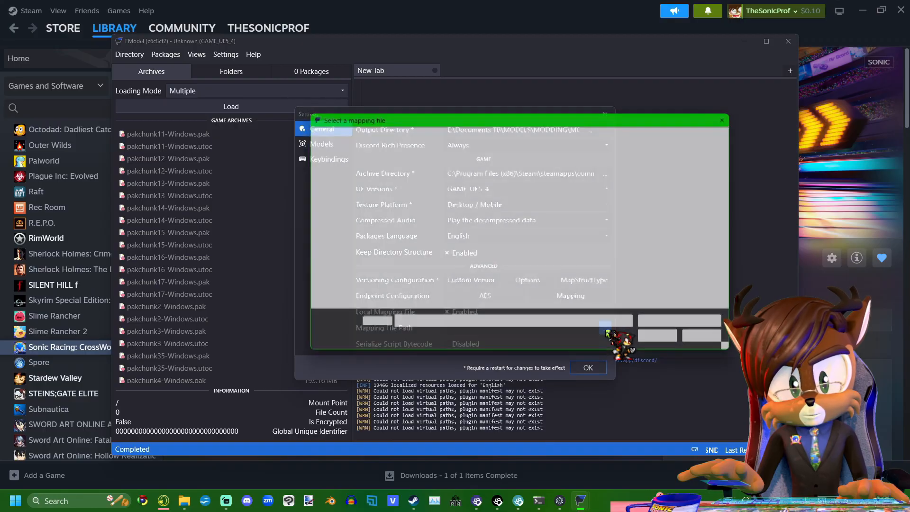
pyautogui.moveTo(562, 114); pyautogui.dragTo(456, 123)
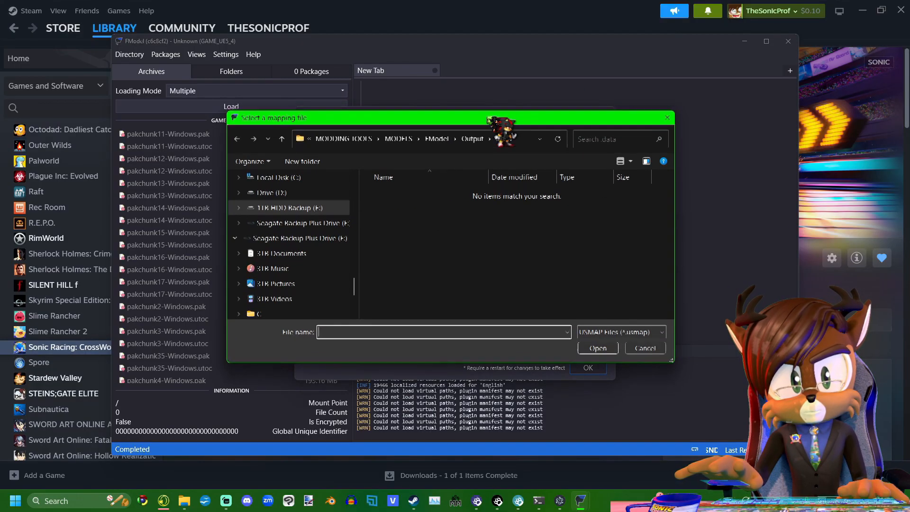
pyautogui.click(261, 242)
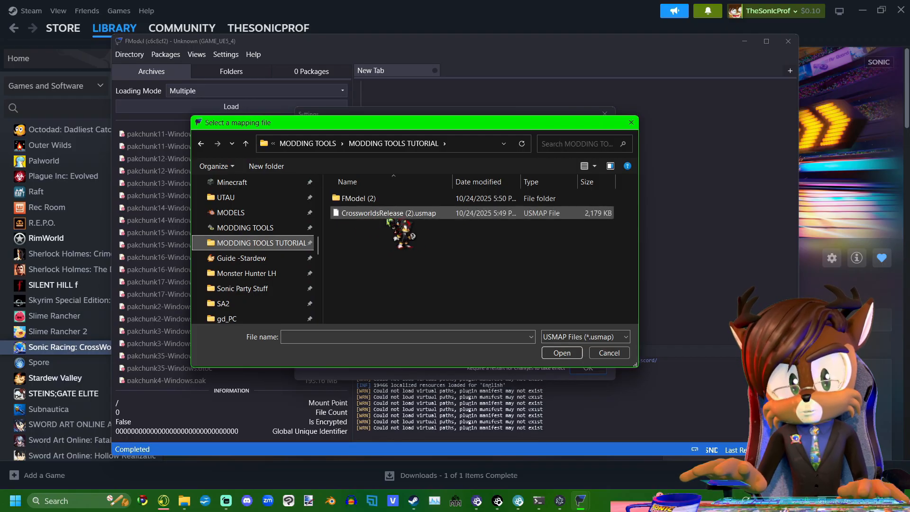
pyautogui.doubleClick(388, 213)
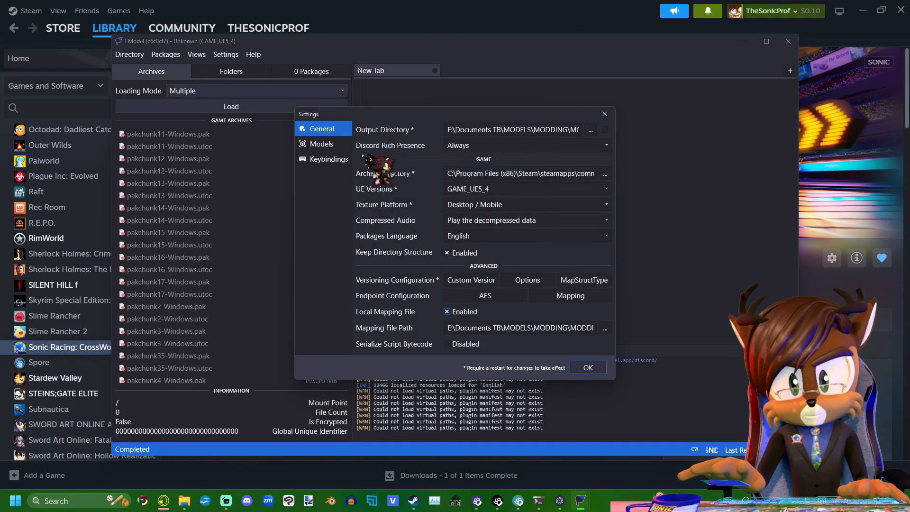
# Confirm Models export as ActorX psk with PNG textures and apply the settings
pyautogui.click(322, 145)
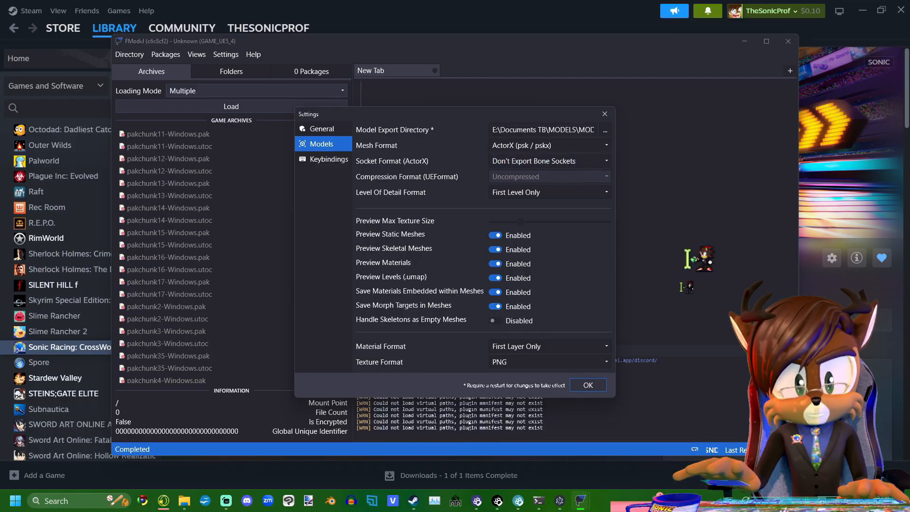
pyautogui.click(588, 384)
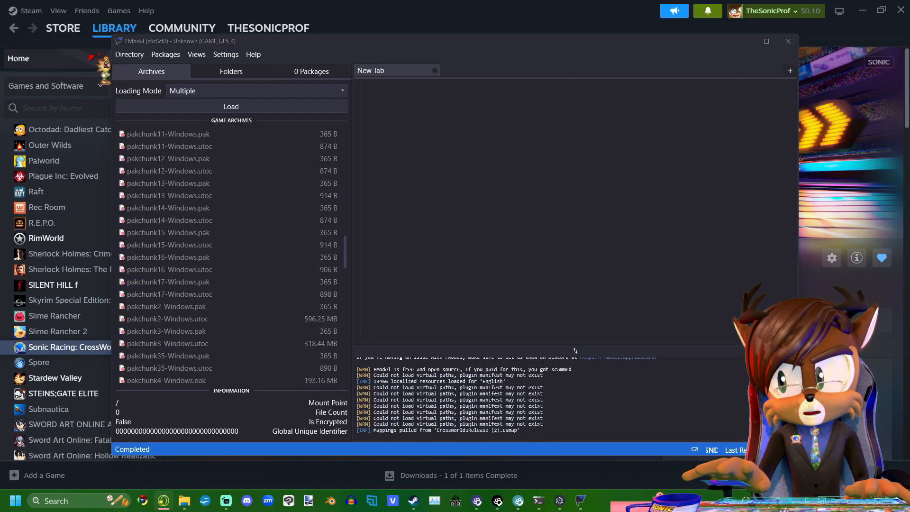
# Paste the 0x… key as the Main Static AES Key via Directory > AES and confirm
pyautogui.click(129, 54)
pyautogui.click(86, 83)
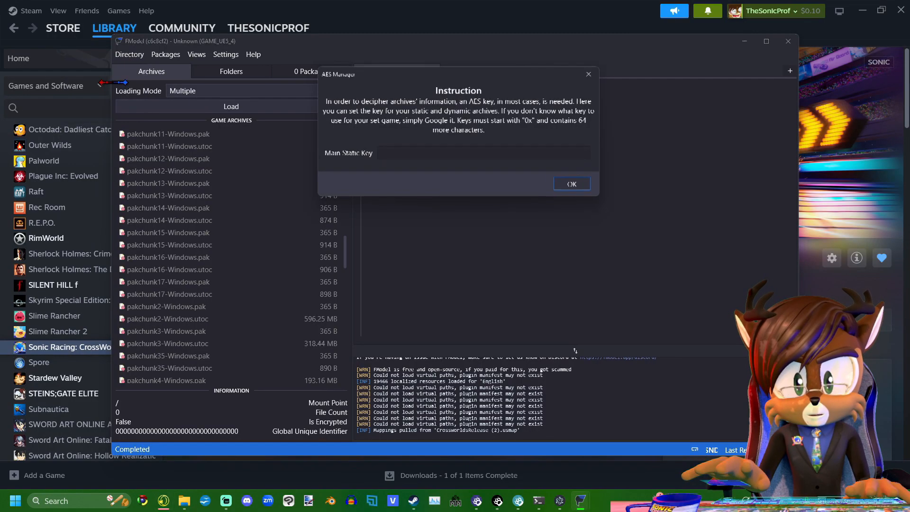
pyautogui.press('Escape')
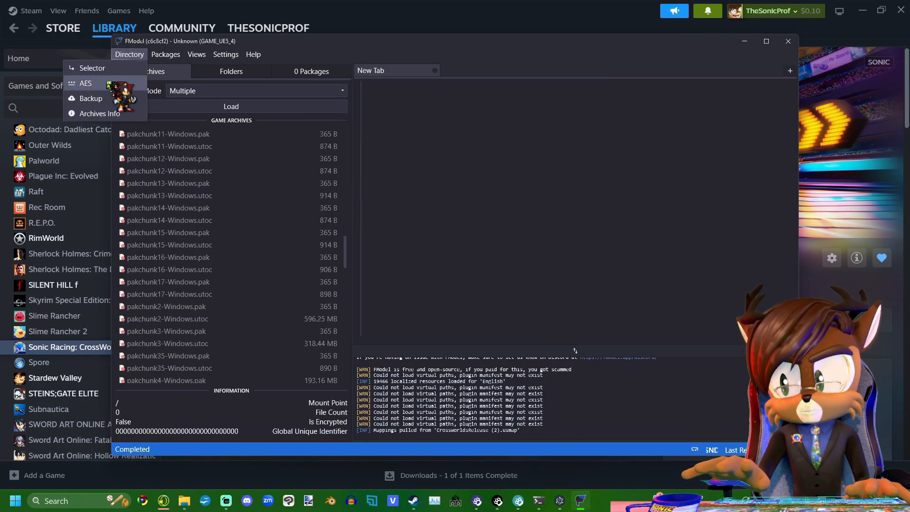
pyautogui.click(85, 83)
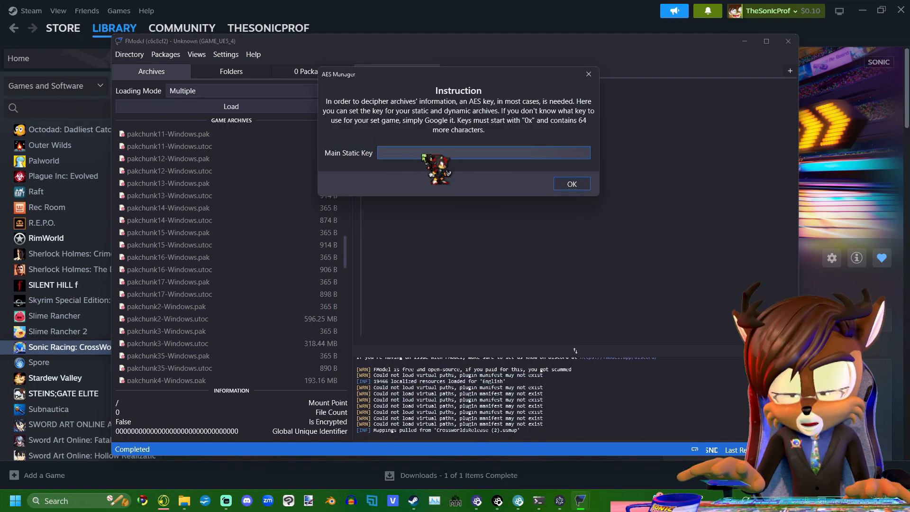
pyautogui.click(436, 153)
pyautogui.hotkey('ctrl', 'v')
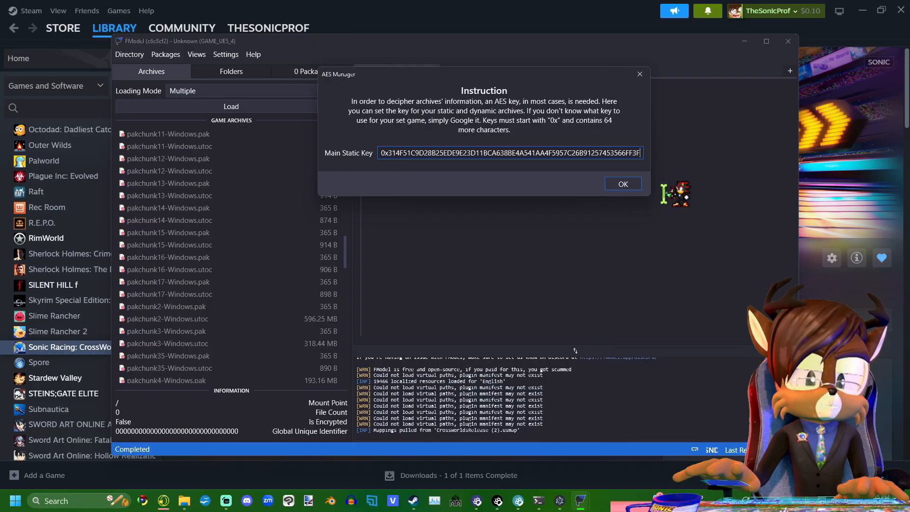
pyautogui.click(623, 184)
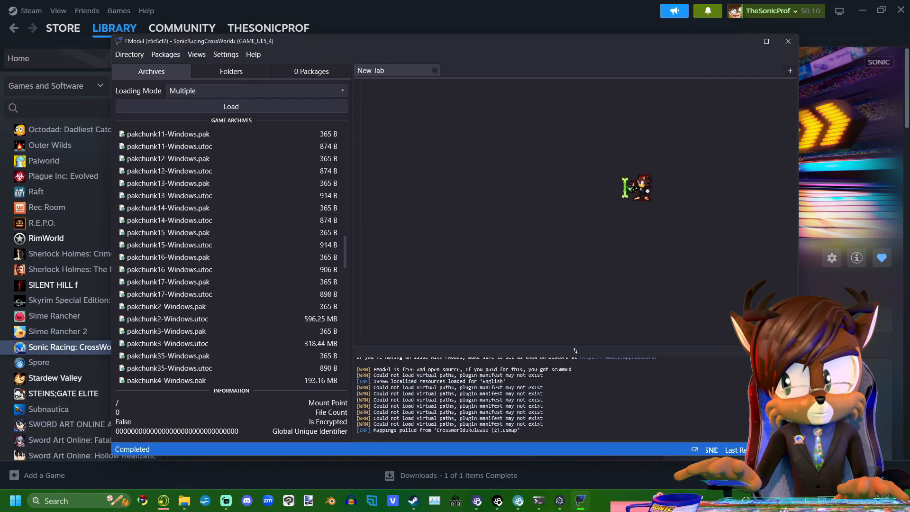
pyautogui.scroll(3, 203, 269)
pyautogui.scroll(3, 203, 269)
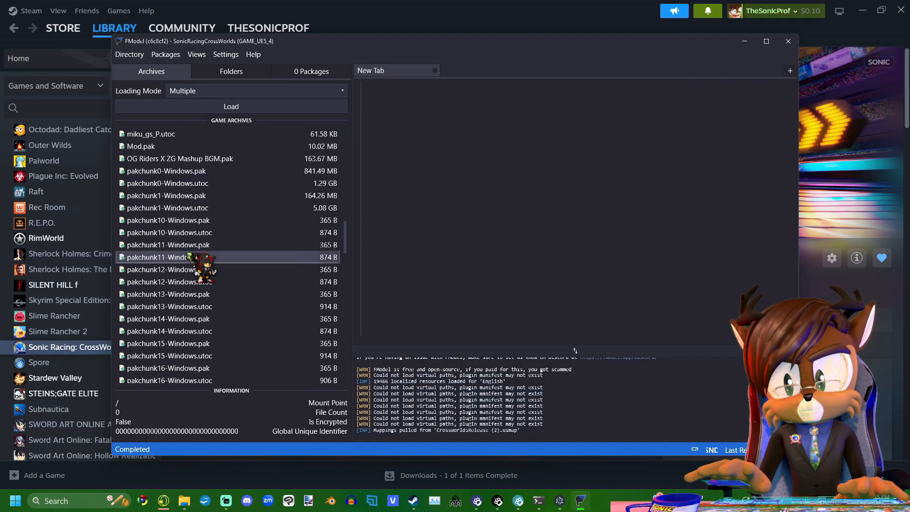
# Load pakchunk1-Windows.utoc, glance at its UNION folder tree, then return to the archive list
pyautogui.doubleClick(203, 207)
pyautogui.click(142, 108)
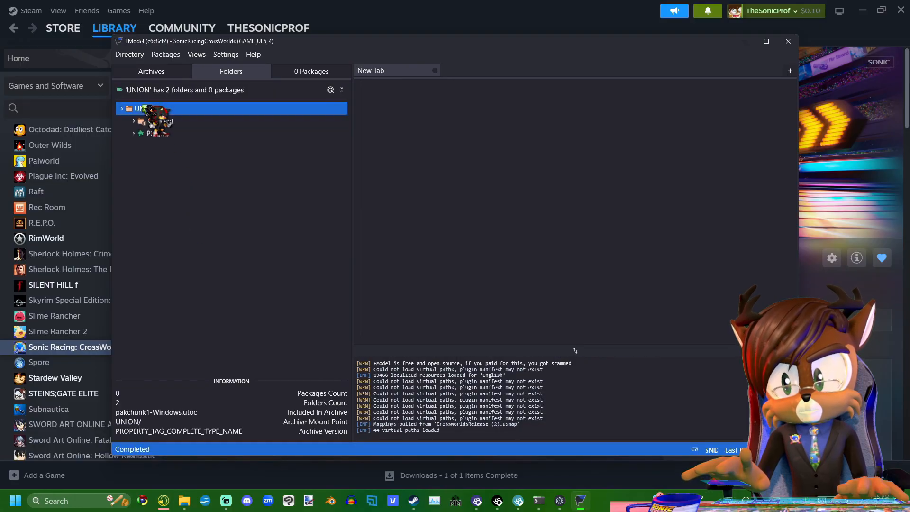
pyautogui.click(150, 71)
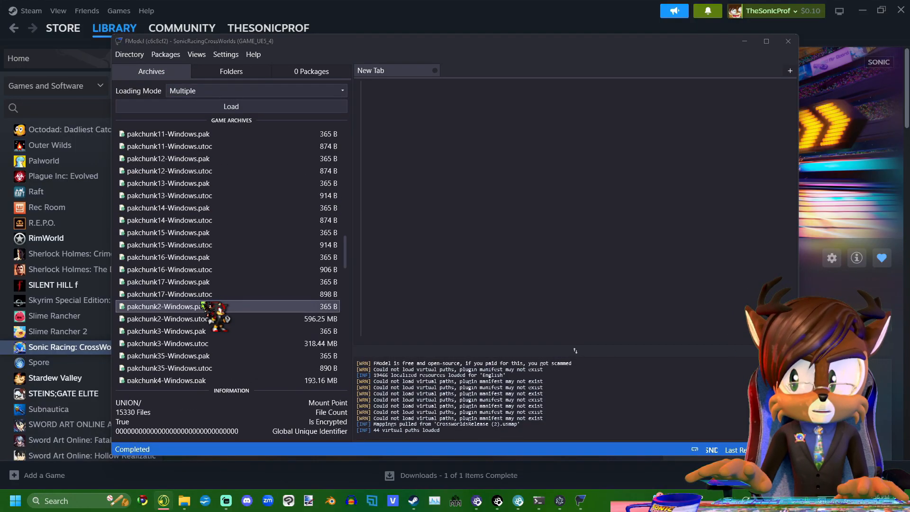
pyautogui.scroll(3, 214, 308)
pyautogui.scroll(-1, 214, 307)
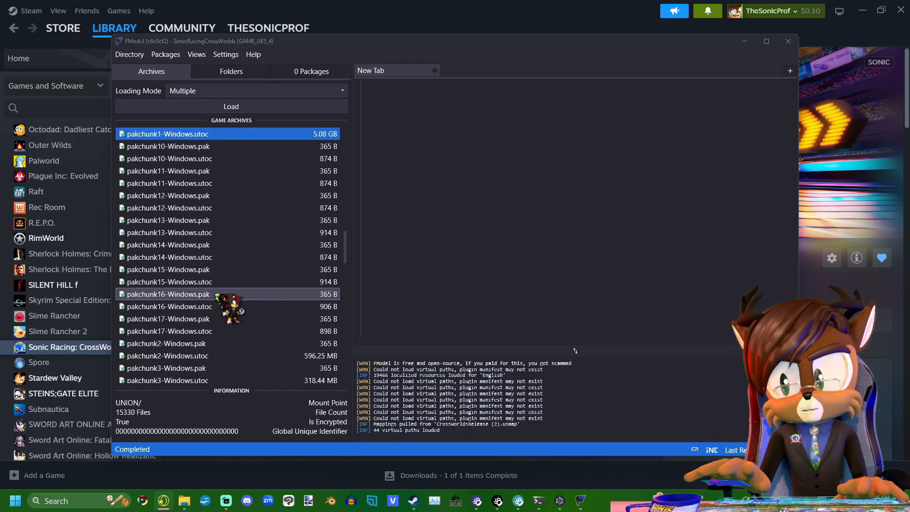
pyautogui.scroll(1, 228, 307)
pyautogui.scroll(-3, 228, 307)
pyautogui.scroll(-2, 213, 291)
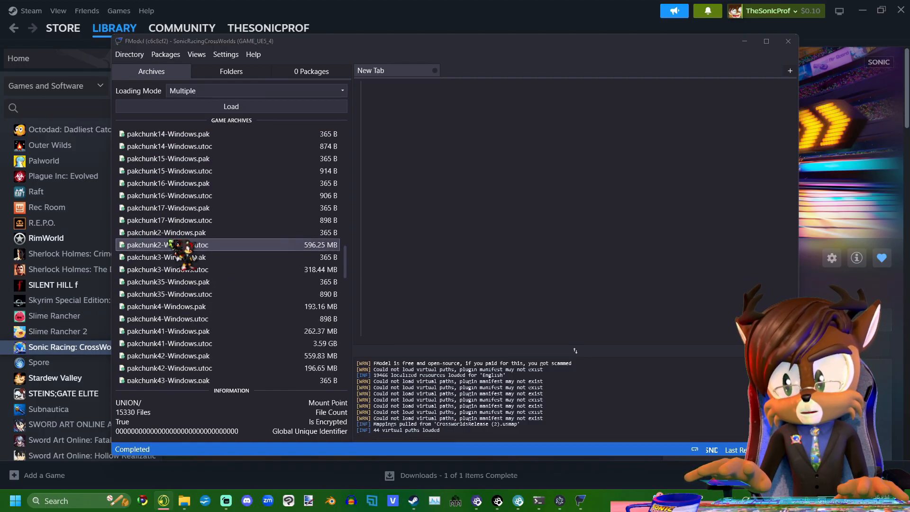
# Load pakchunk2-Windows.utoc so its 01_Union, 02_Union and VoiceBridge folders appear
pyautogui.click(155, 246)
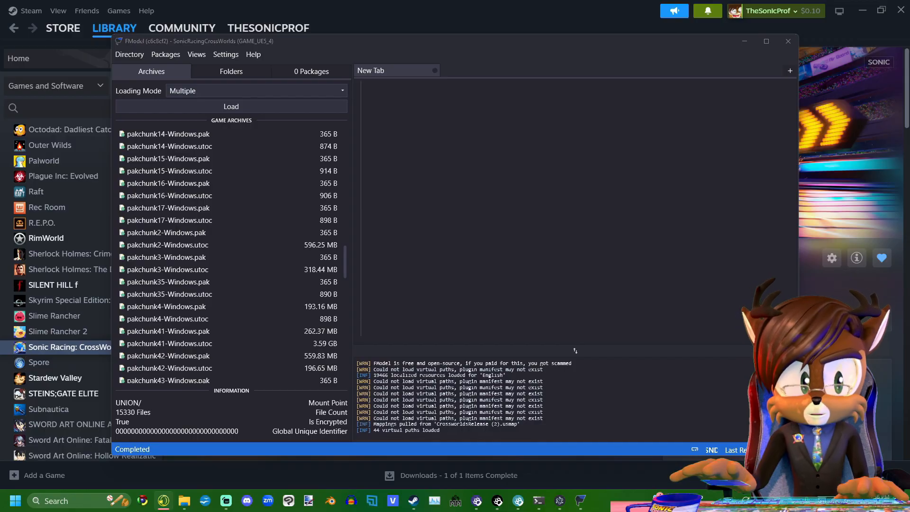
pyautogui.scroll(-3, 228, 299)
pyautogui.scroll(-3, 227, 298)
pyautogui.click(166, 294)
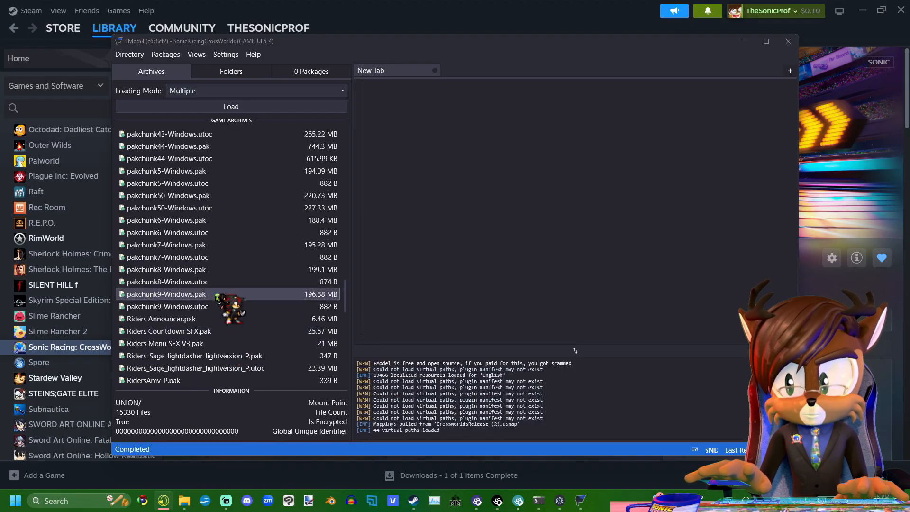
pyautogui.scroll(3, 232, 306)
pyautogui.scroll(3, 232, 305)
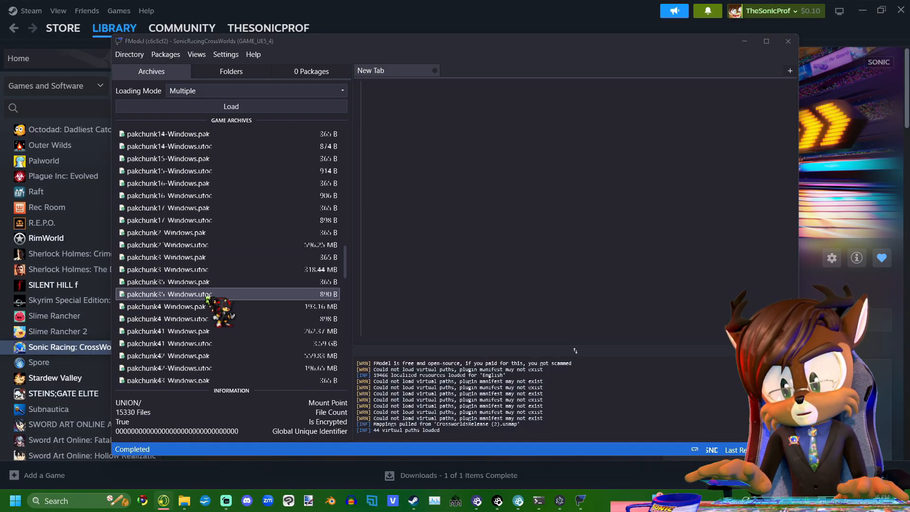
pyautogui.scroll(-3, 224, 312)
pyautogui.scroll(5, 214, 284)
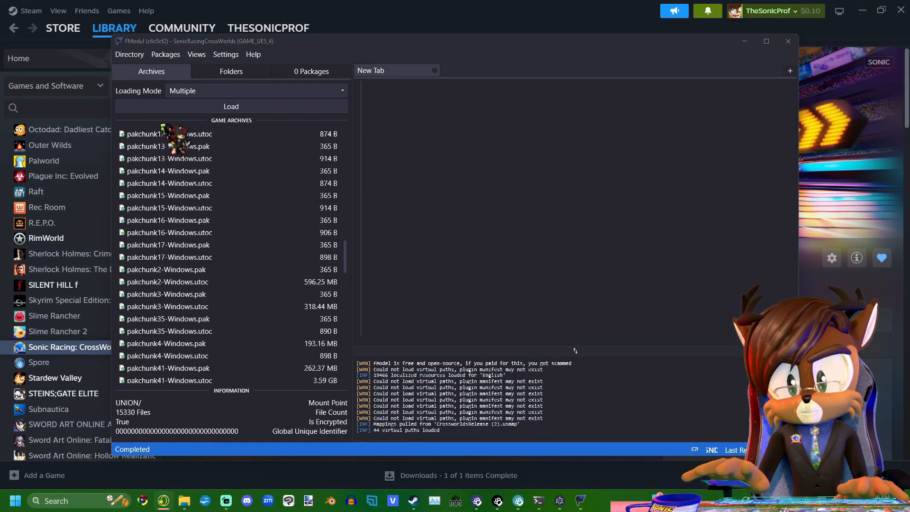
pyautogui.click(175, 134)
pyautogui.scroll(-4, 217, 313)
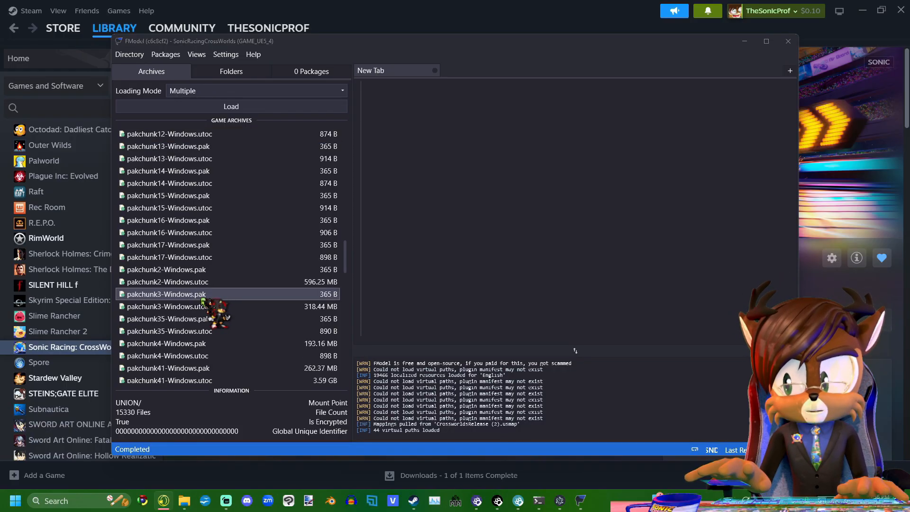
pyautogui.click(175, 285)
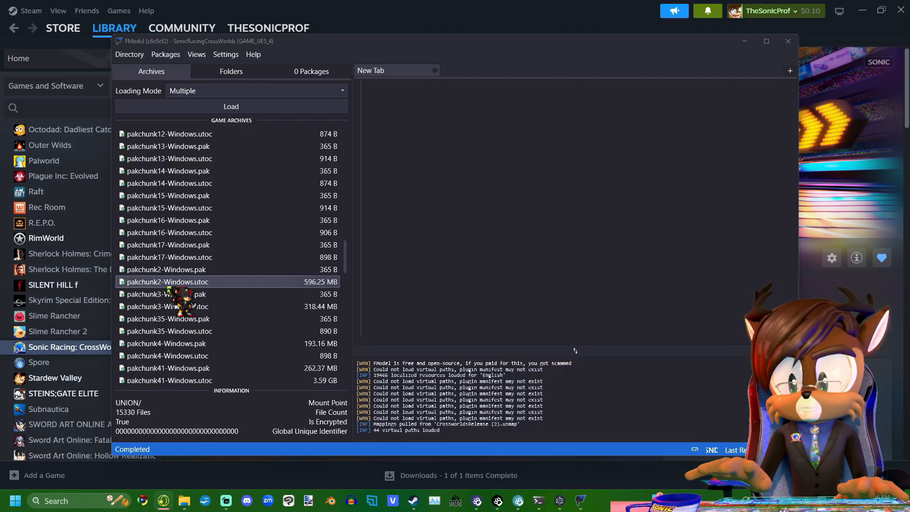
pyautogui.doubleClick(167, 282)
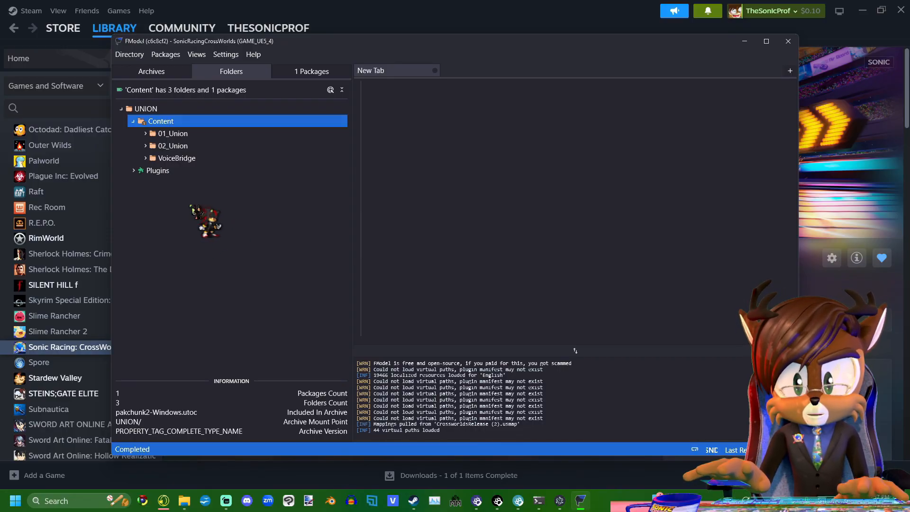
# Expand 02_Union > Asset > Character, briefly checking 01_Union's character folders too
pyautogui.doubleClick(173, 145)
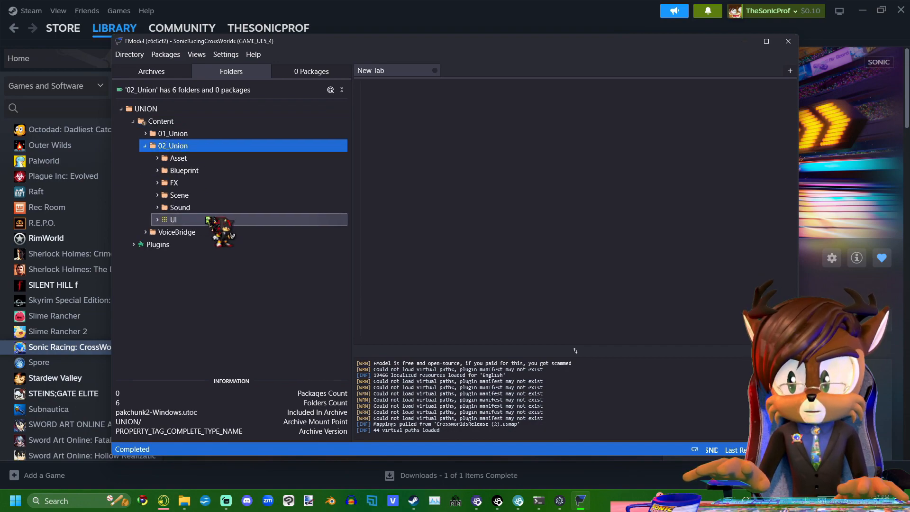
pyautogui.doubleClick(214, 158)
pyautogui.doubleClick(213, 170)
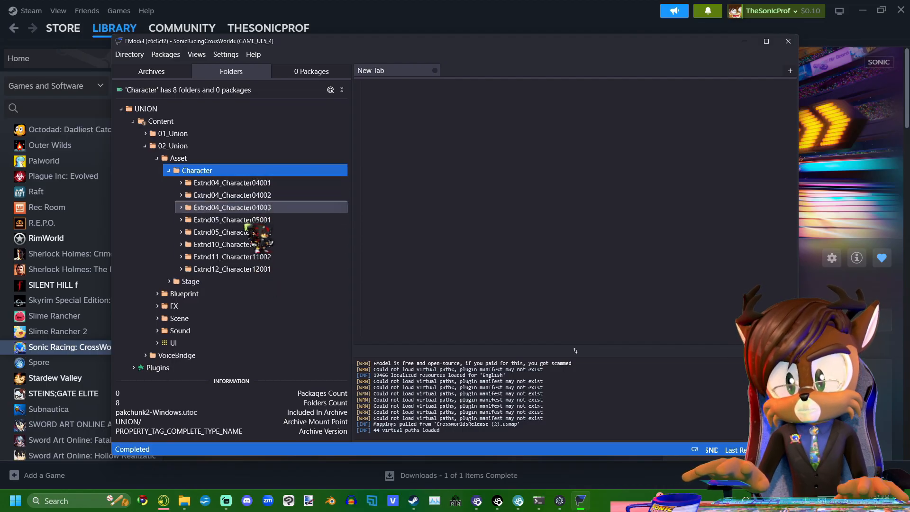
pyautogui.click(173, 133)
pyautogui.click(197, 159)
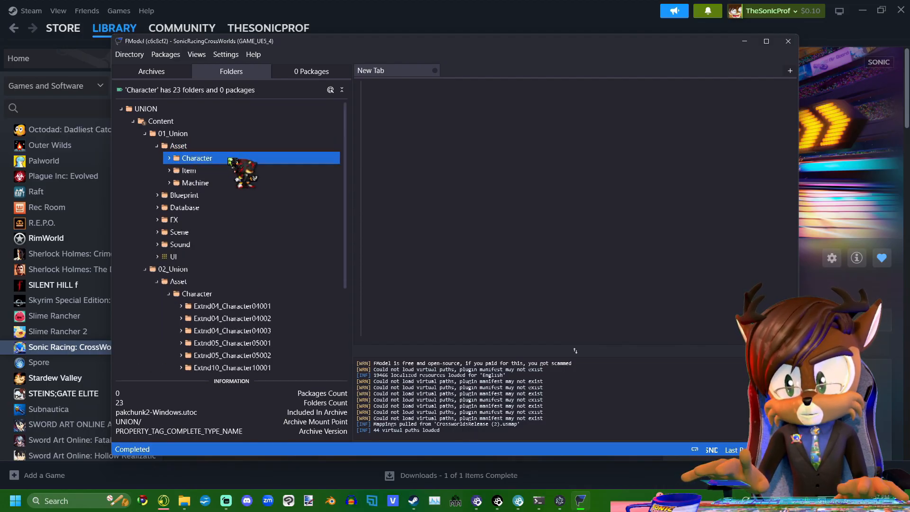
pyautogui.doubleClick(198, 157)
pyautogui.doubleClick(173, 133)
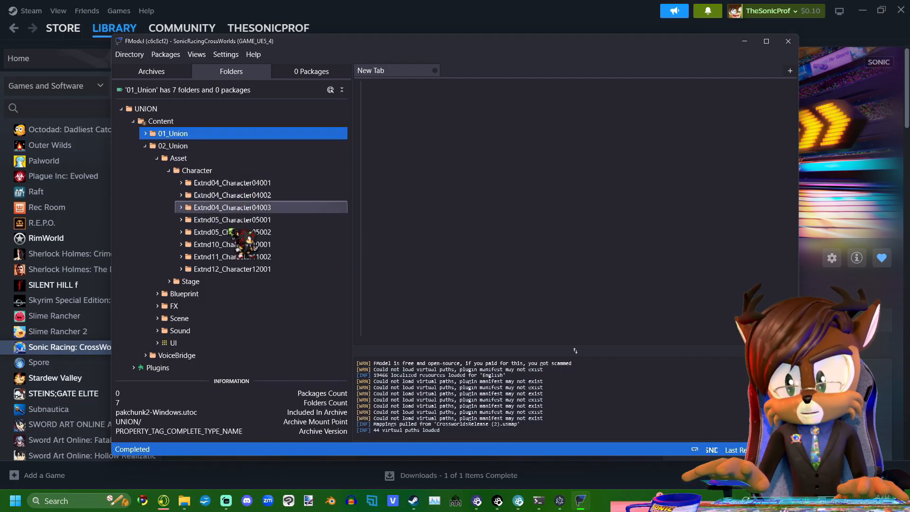
# List Extnd04_Character04001's Texture packages and preview its body_L_Bc texture
pyautogui.doubleClick(232, 183)
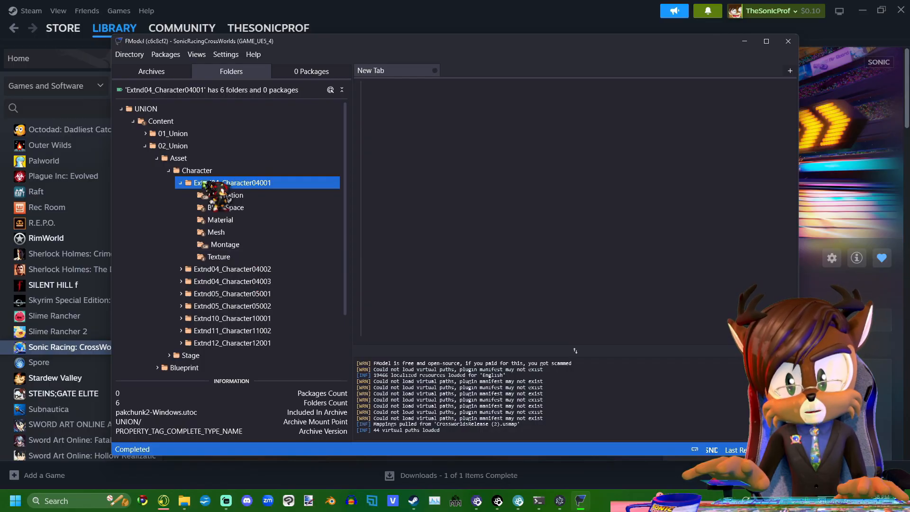
pyautogui.doubleClick(220, 257)
pyautogui.doubleClick(177, 120)
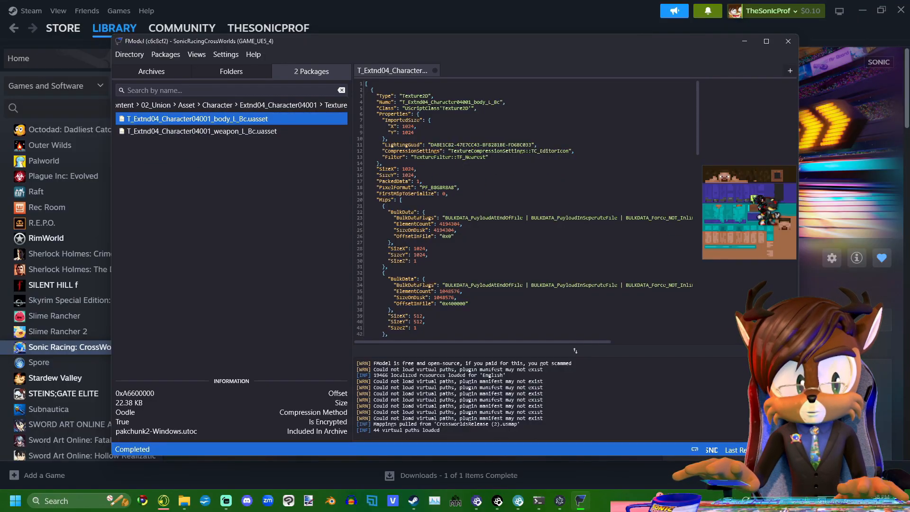
# Preview the body textures of Extnd04_Character04002 and Extnd10_Character10001
pyautogui.click(231, 72)
pyautogui.click(232, 269)
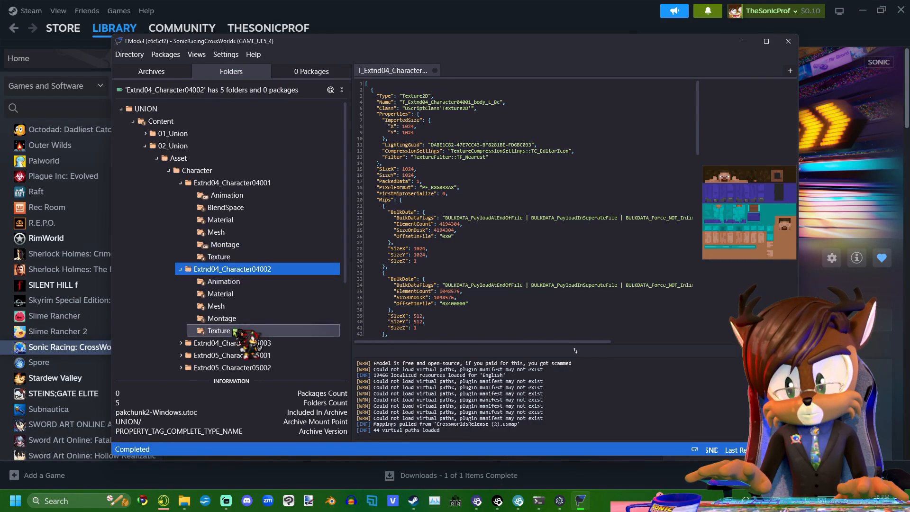
pyautogui.doubleClick(221, 341)
pyautogui.click(230, 71)
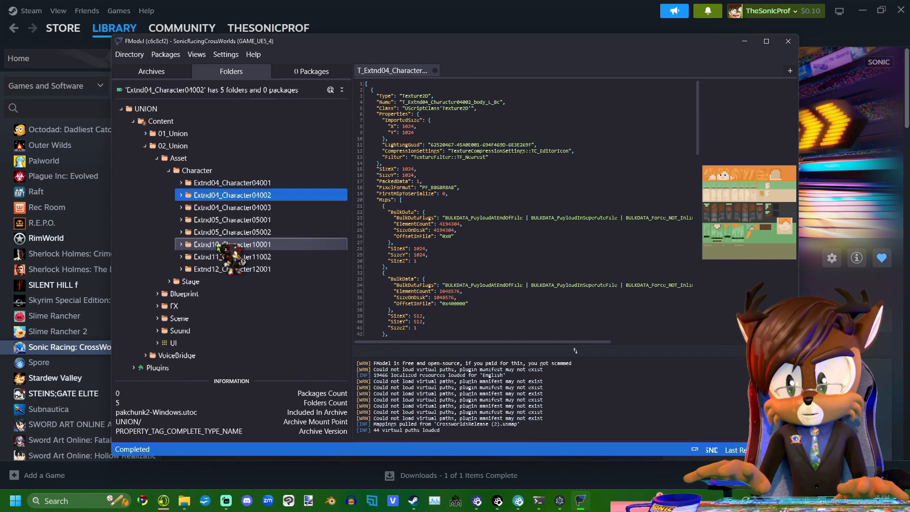
pyautogui.click(232, 244)
pyautogui.doubleClick(220, 318)
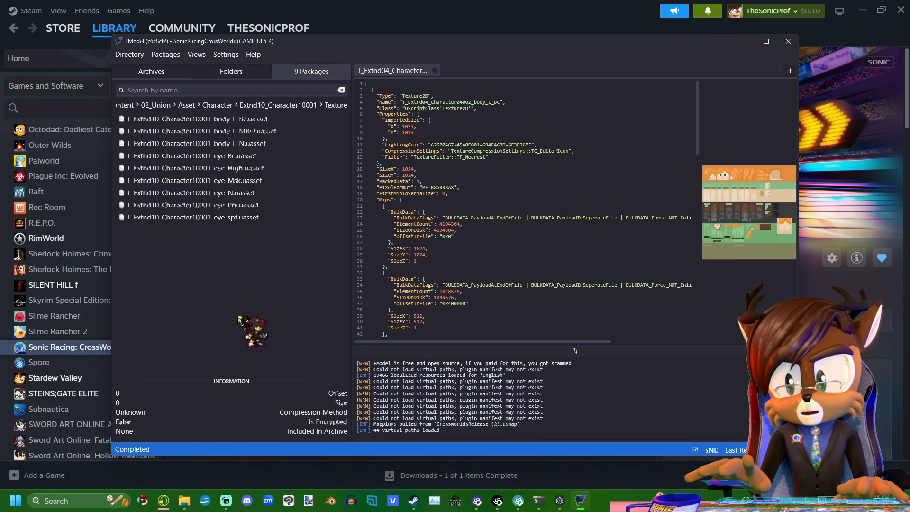
pyautogui.click(192, 119)
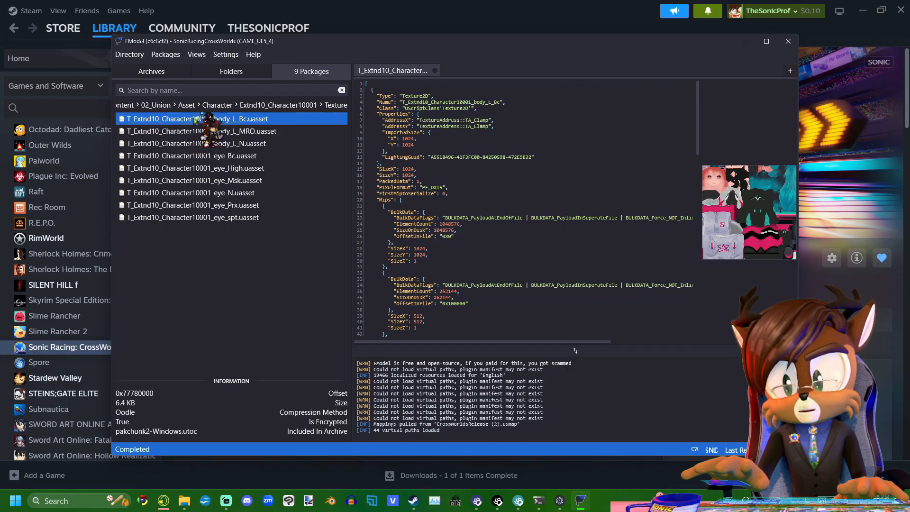
# List Extnd10_Character10001's Mesh folder with its physics asset, skeleton and SK mesh
pyautogui.click(231, 72)
pyautogui.doubleClick(217, 294)
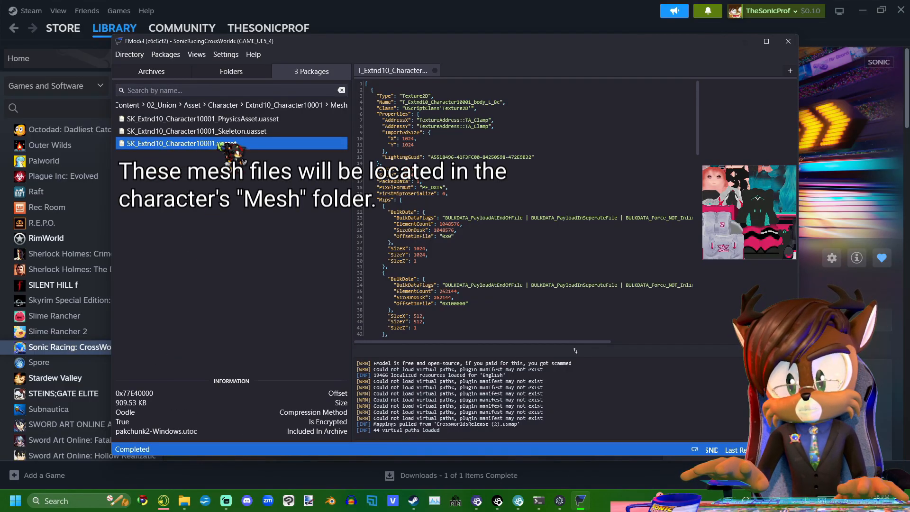
# Save SK_Extnd10_Character10001 as a .psk model and bring up FModel's folder in File Explorer
pyautogui.rightClick(165, 153)
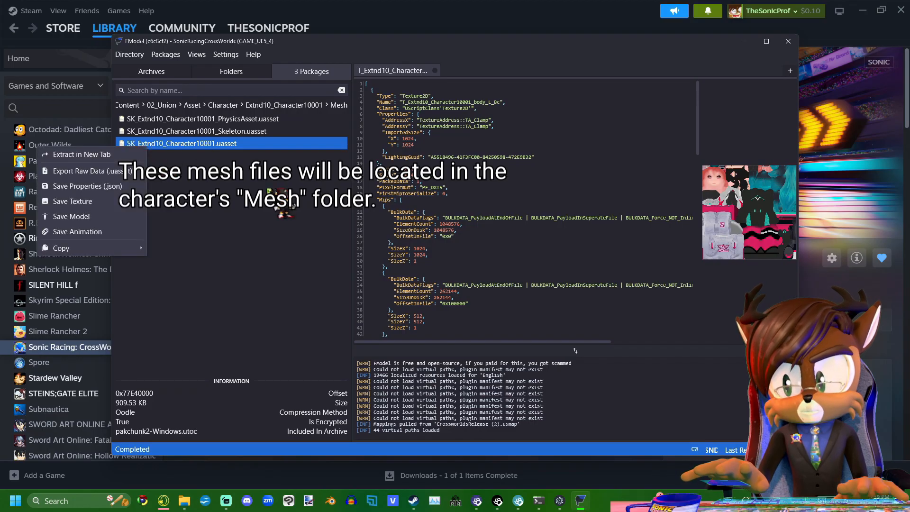
pyautogui.click(167, 185)
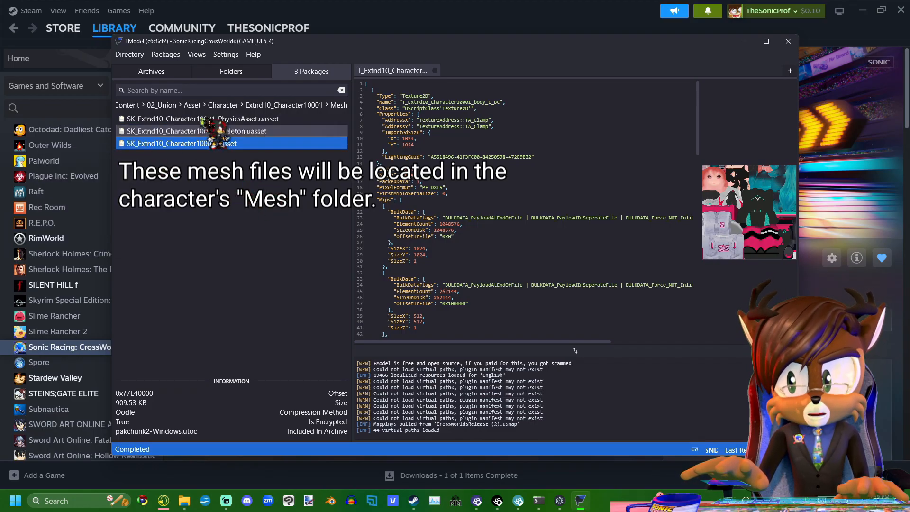
pyautogui.click(202, 132)
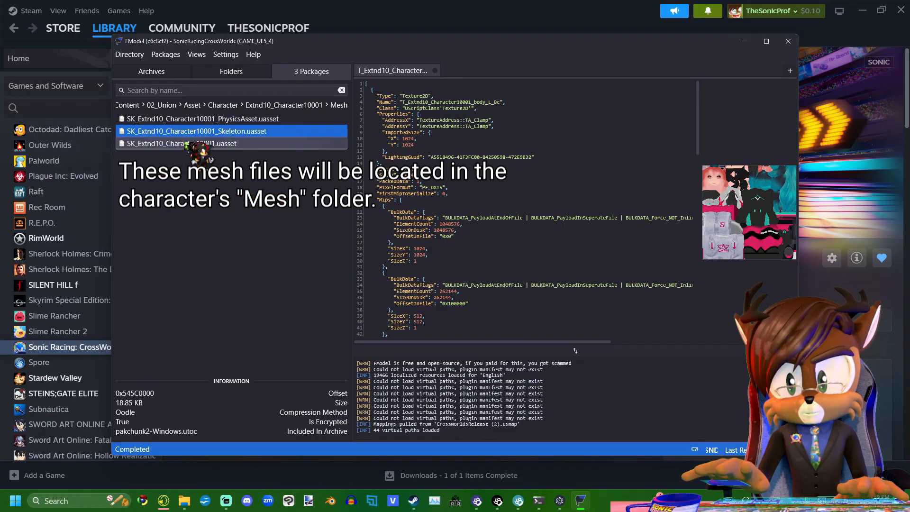
pyautogui.click(202, 144)
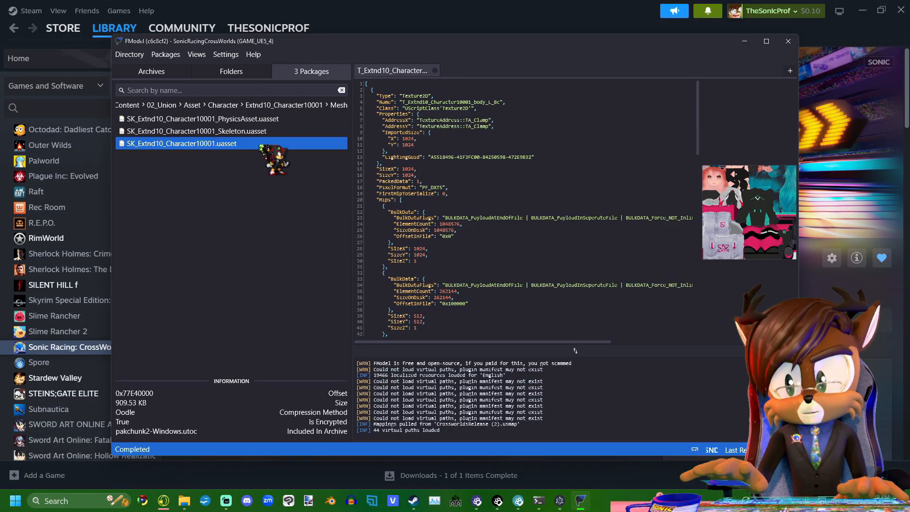
pyautogui.rightClick(74, 149)
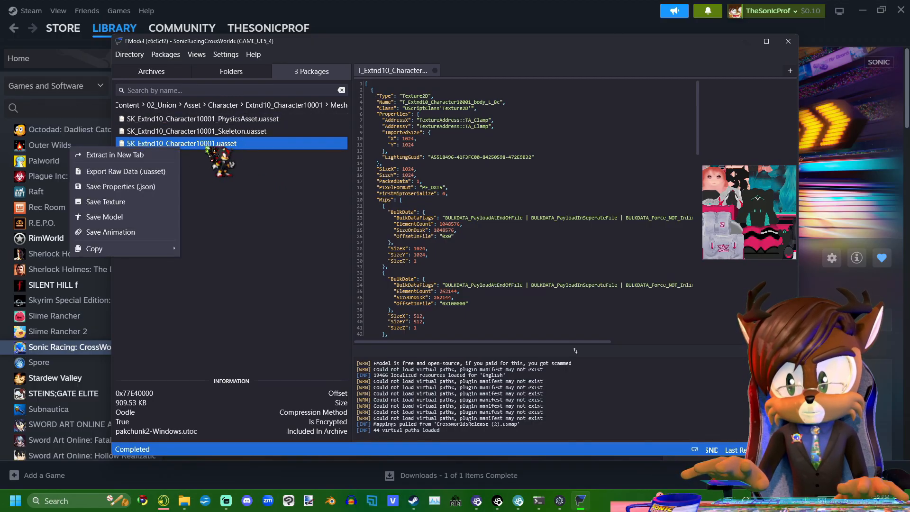
pyautogui.click(107, 217)
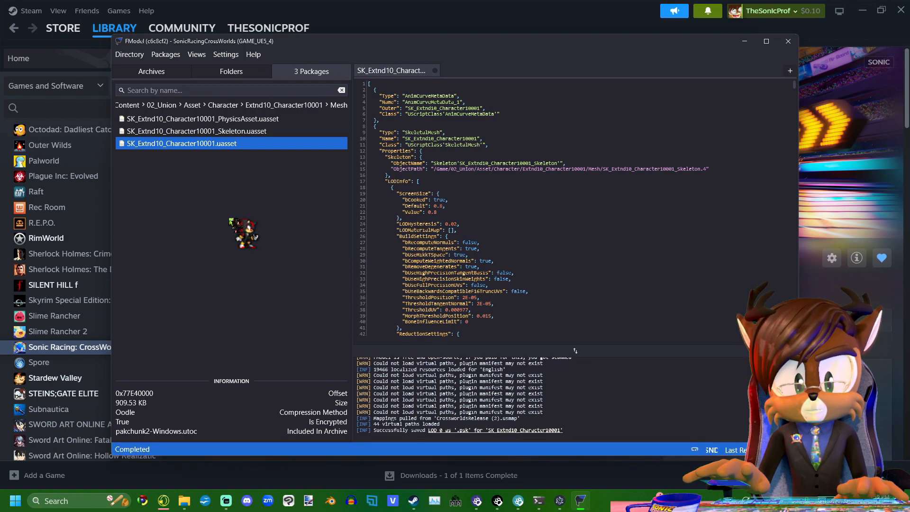
pyautogui.click(175, 501)
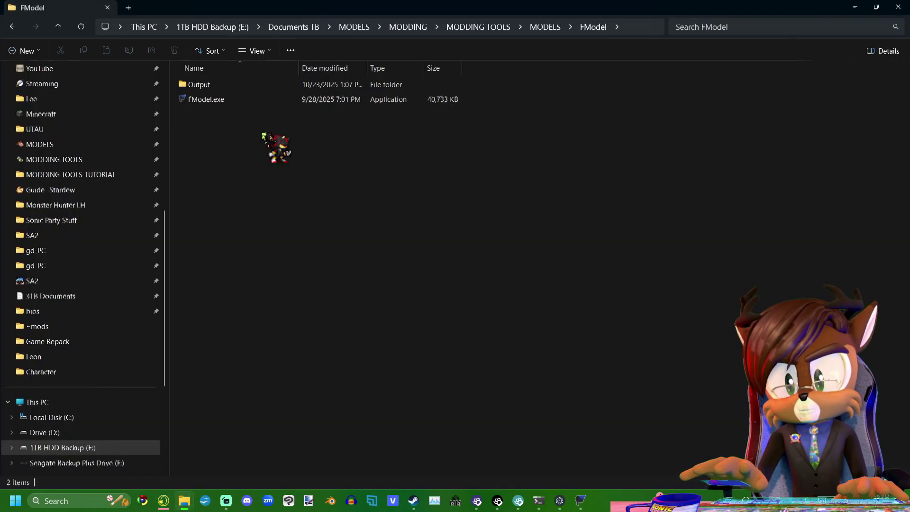
# Browse Output > Exports > 02_Union > Asset > Character in File Explorer
pyautogui.doubleClick(254, 85)
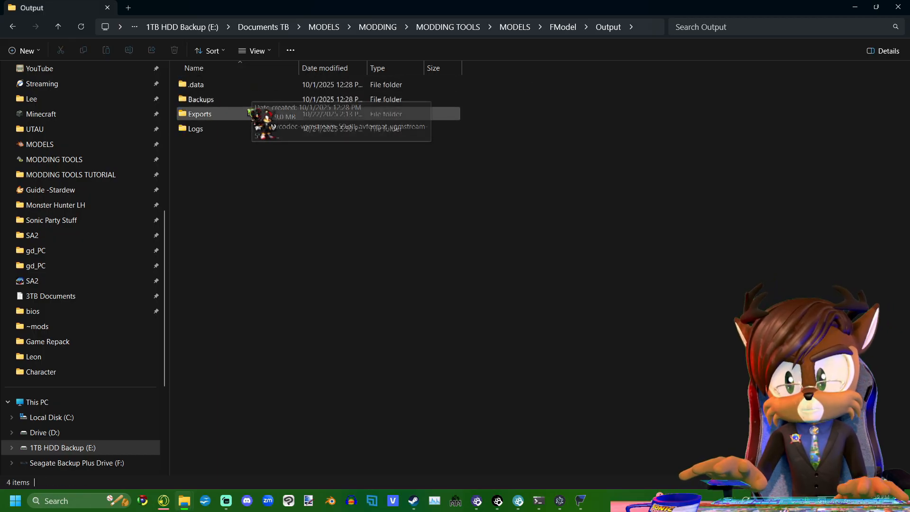
pyautogui.doubleClick(256, 114)
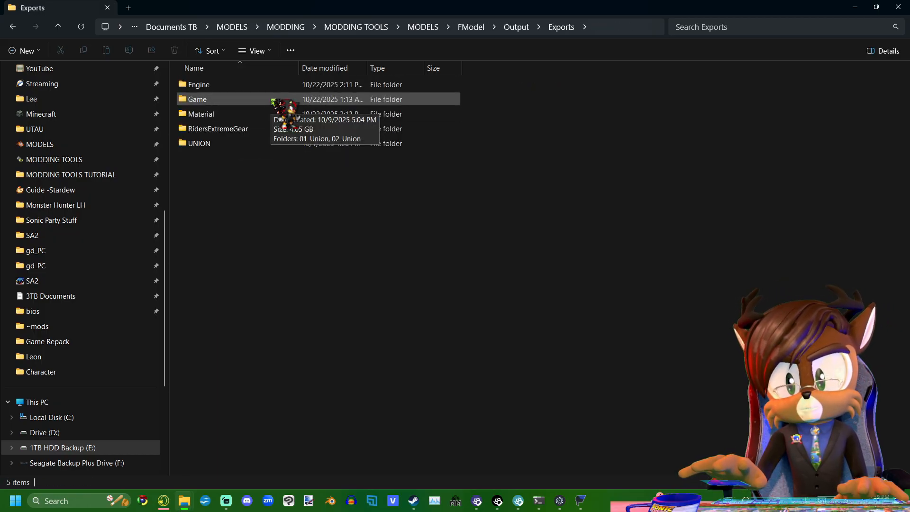
pyautogui.doubleClick(259, 144)
pyautogui.click(58, 26)
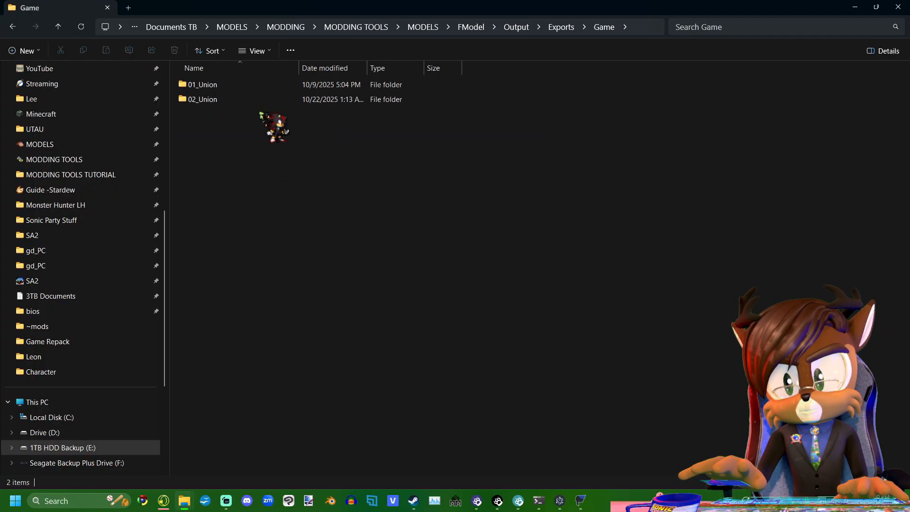
pyautogui.doubleClick(242, 99)
pyautogui.doubleClick(253, 87)
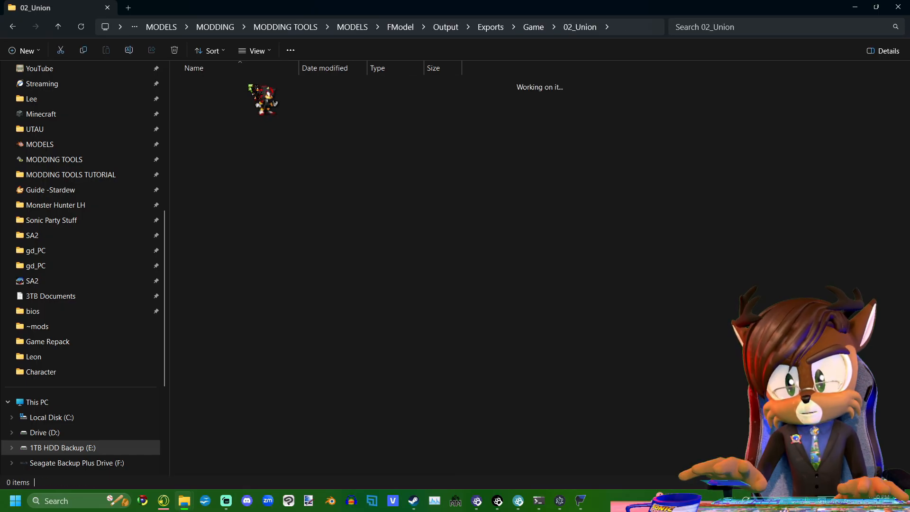
pyautogui.doubleClick(252, 87)
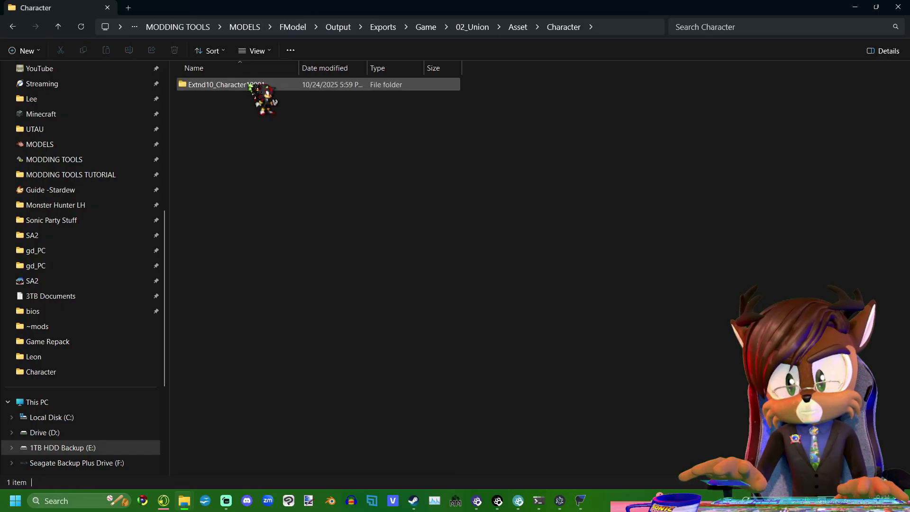
# Enter Extnd10_Character10001's exported Mesh folder to find SK_Extnd10_Character10001.psk
pyautogui.doubleClick(313, 87)
pyautogui.moveTo(256, 142); pyautogui.dragTo(245, 89)
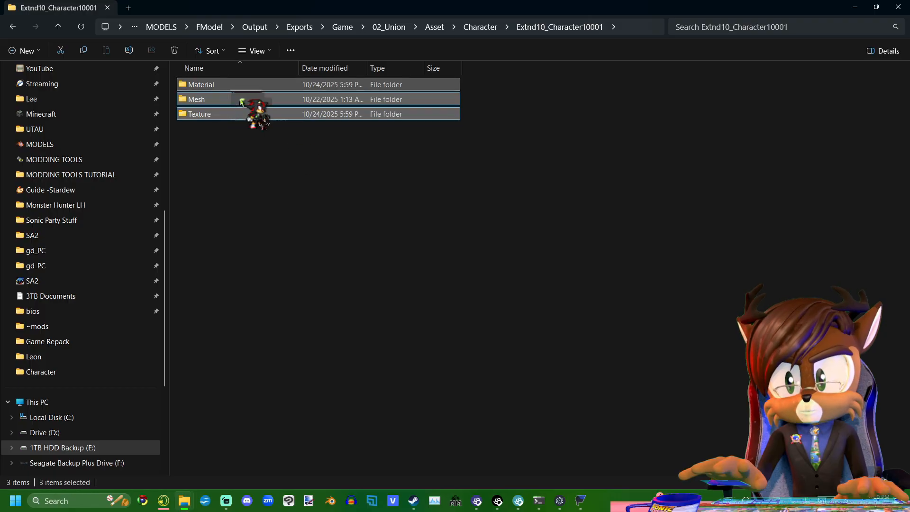
pyautogui.doubleClick(214, 99)
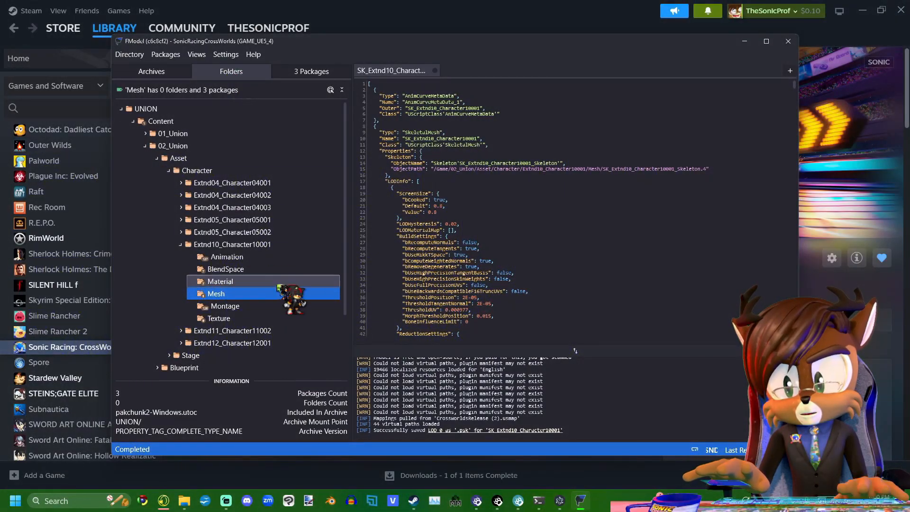
# Check the character's Texture, Material, BlendSpace and Montage folders
pyautogui.click(277, 318)
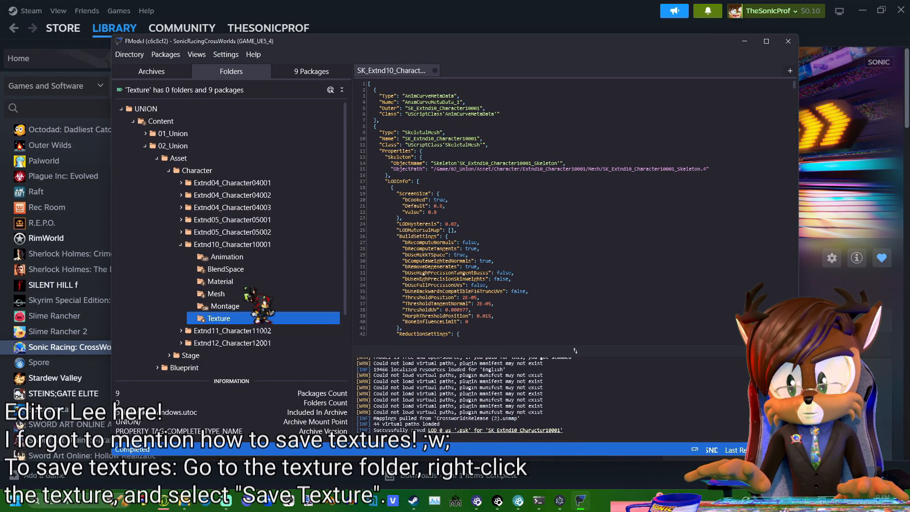
pyautogui.click(248, 283)
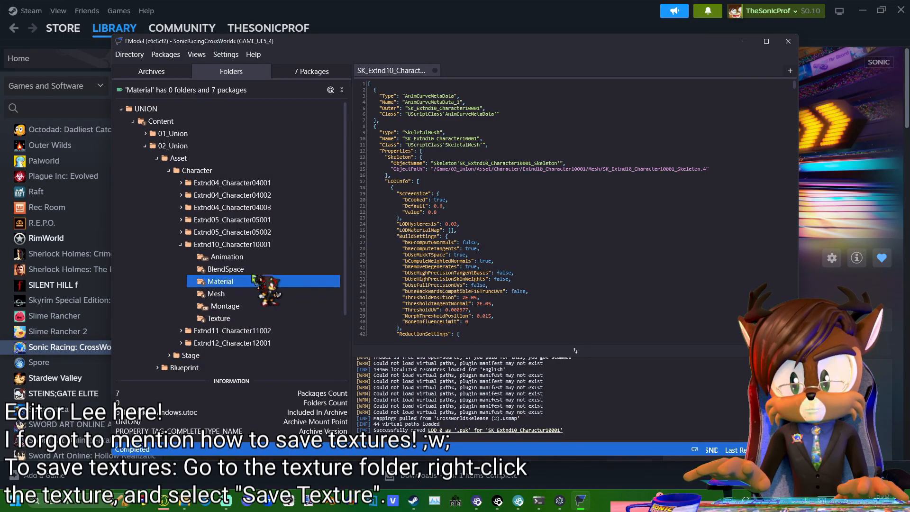
pyautogui.click(246, 271)
pyautogui.click(253, 307)
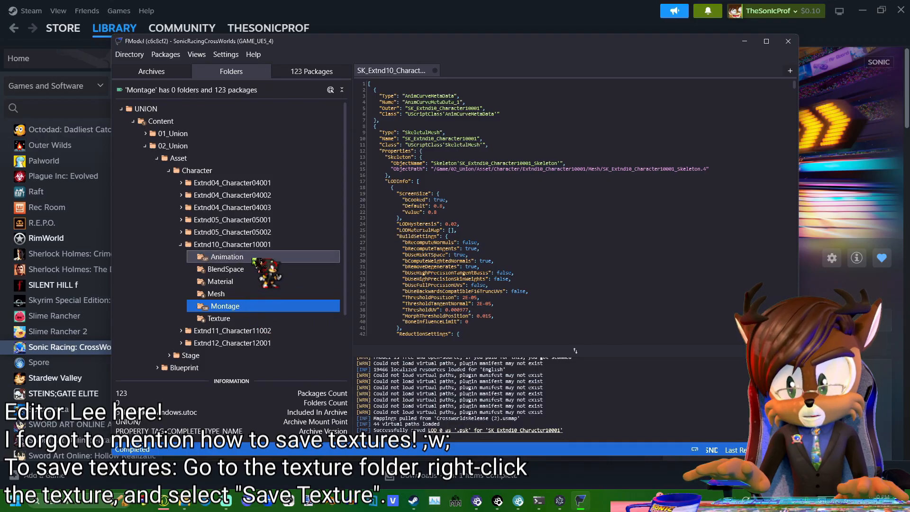
# List the 127 Animation packages and select ceremony_win_01 after looking at drive drift clips
pyautogui.doubleClick(235, 258)
pyautogui.click(285, 255)
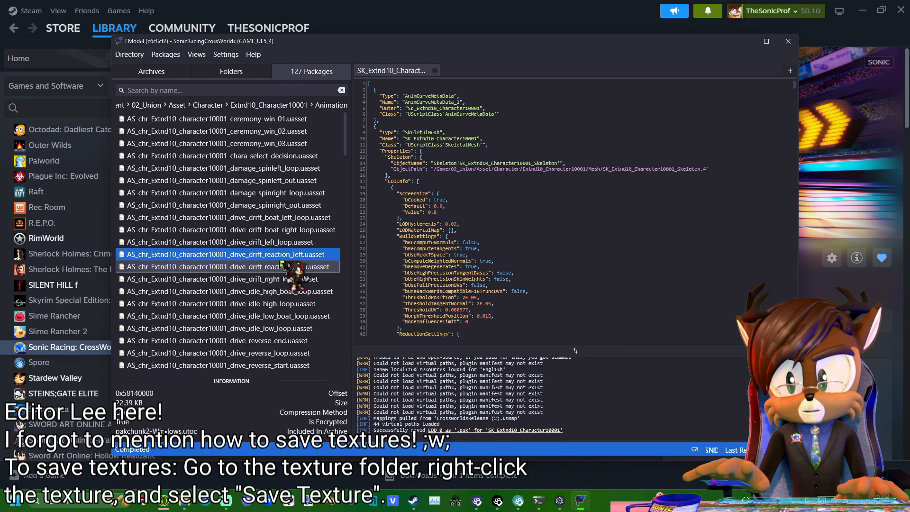
pyautogui.click(271, 242)
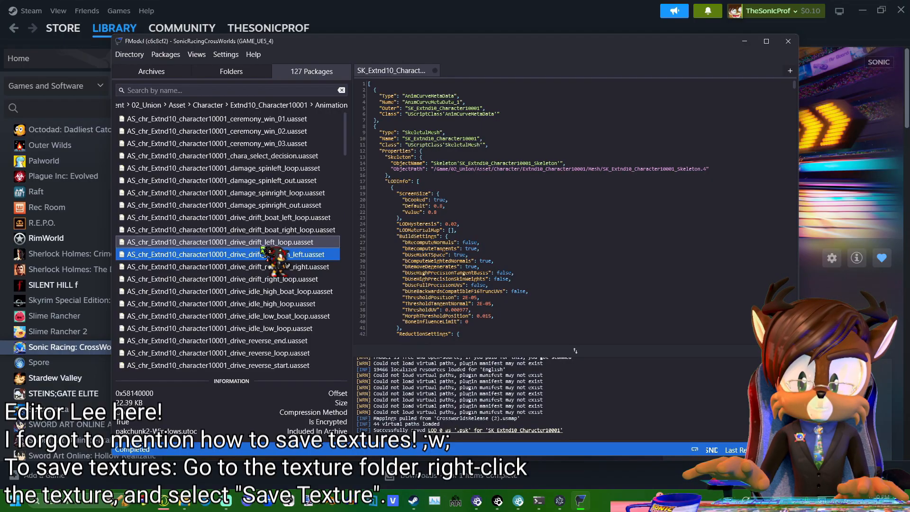
pyautogui.click(213, 118)
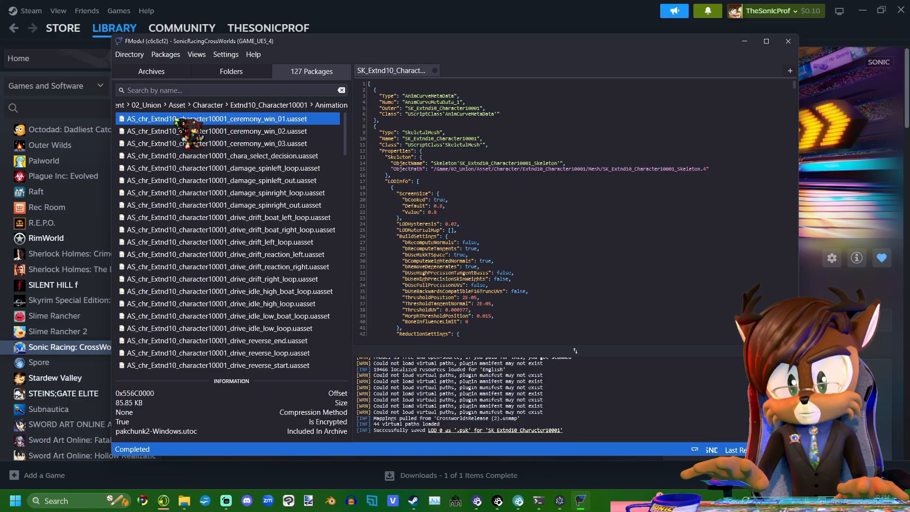
# Save the ceremony_win_01 animation, range-select all animations without saving them, and reselect ceremony_win_01
pyautogui.rightClick(182, 123)
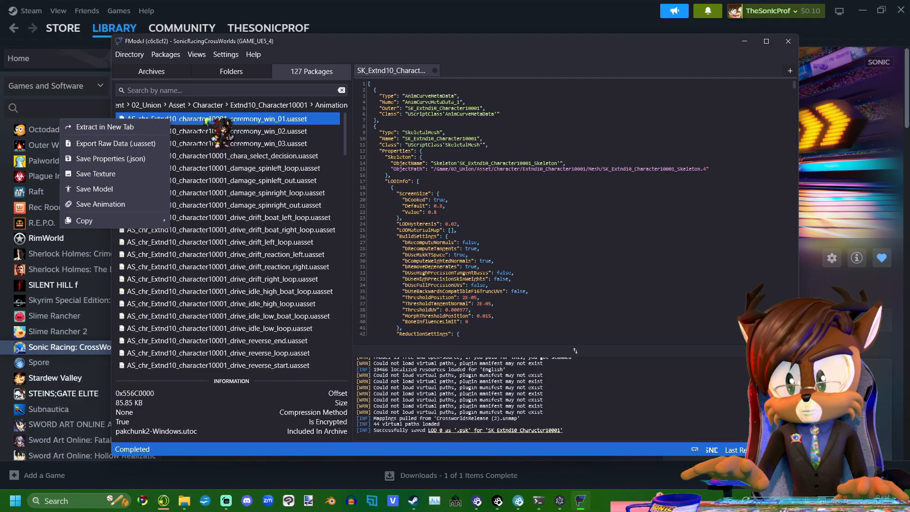
pyautogui.click(116, 208)
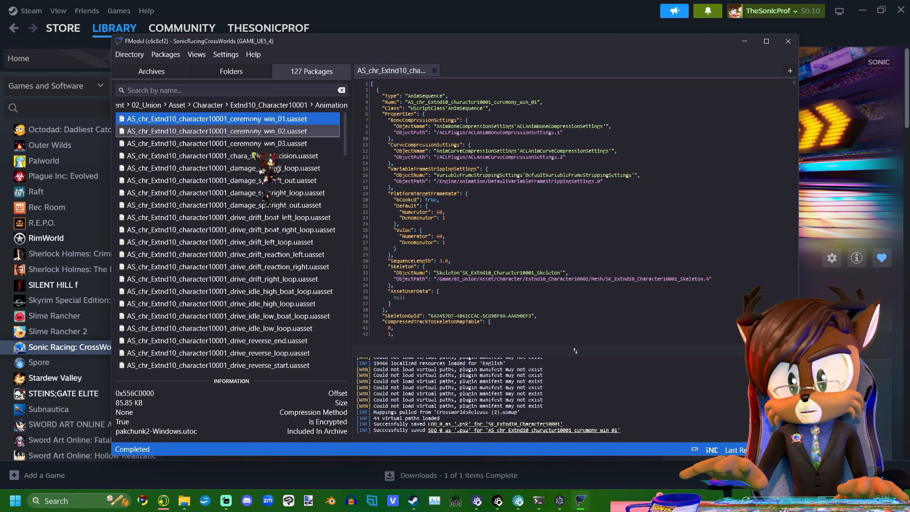
pyautogui.keyDown('shift'); pyautogui.click(277, 365); pyautogui.keyUp('shift')
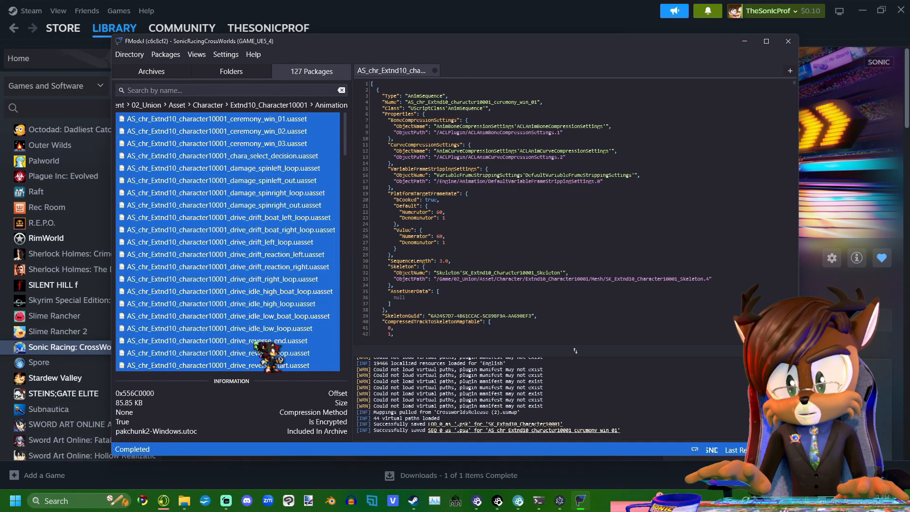
pyautogui.rightClick(242, 249)
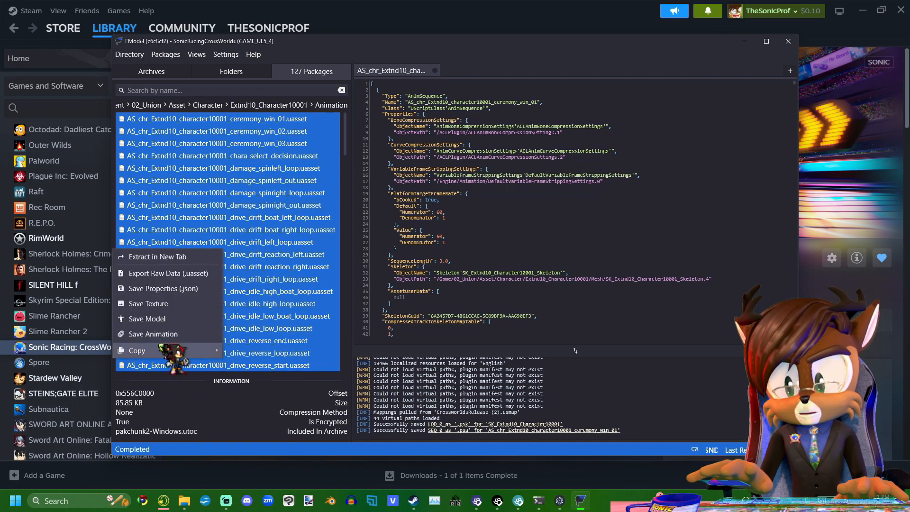
pyautogui.click(299, 217)
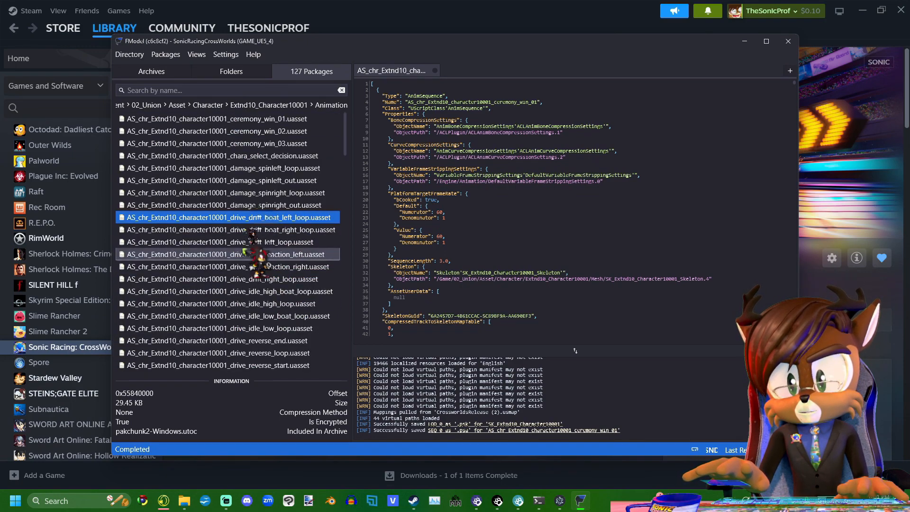
pyautogui.click(227, 119)
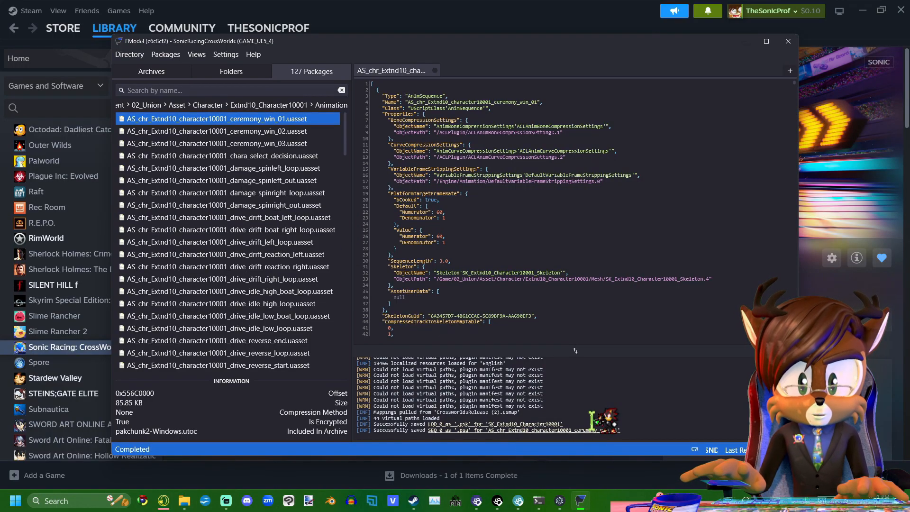
pyautogui.moveTo(184, 501)
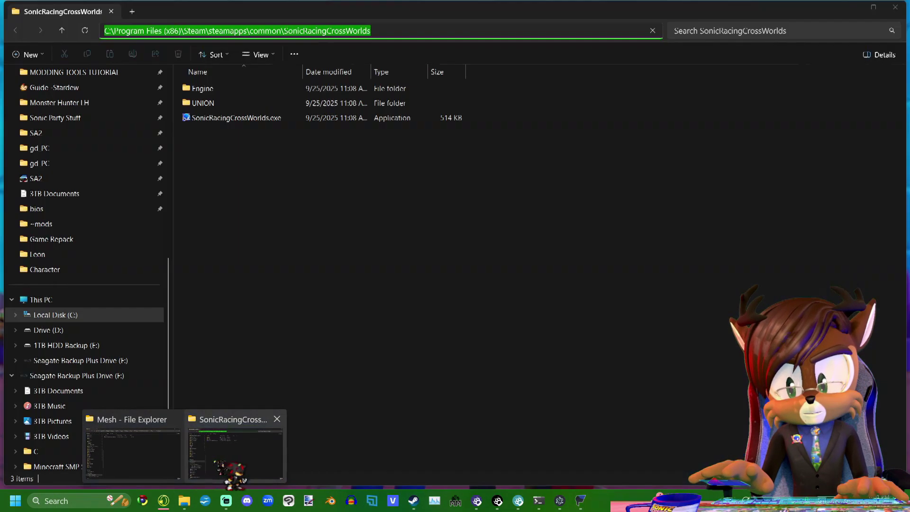
# View the exported .psk in the Mesh folder, then go up to reveal the new Animation folder
pyautogui.click(132, 452)
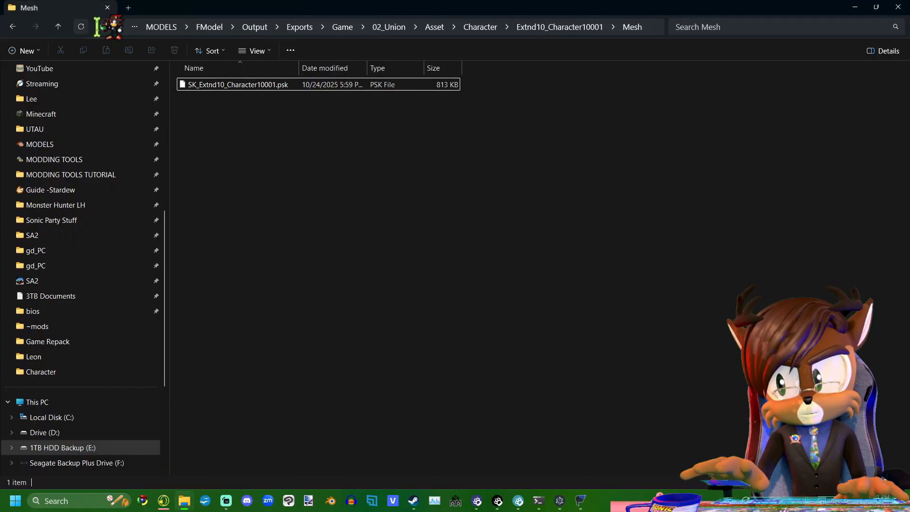
pyautogui.click(57, 26)
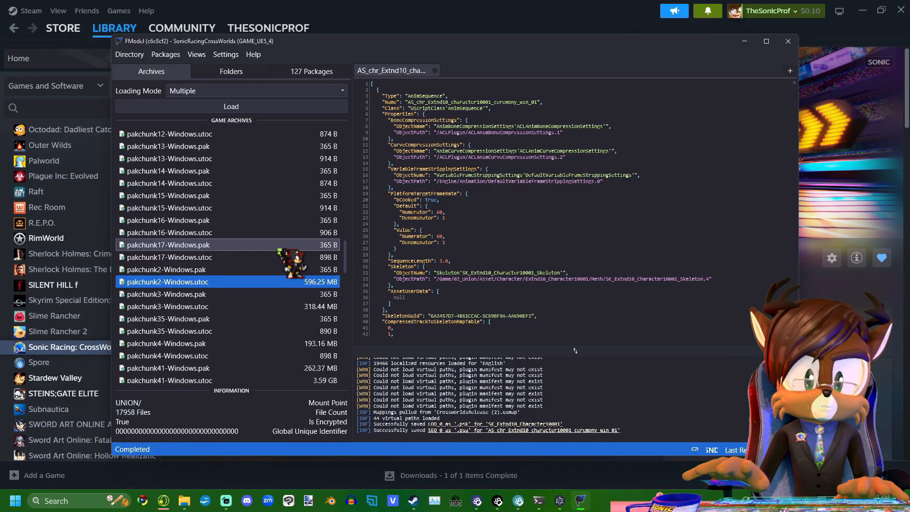
pyautogui.scroll(-5, 288, 263)
# Load pakchunk50-Windows.pak and list its CriWareData sound banks, selecting SE_EXTND10_CHARA.acb
pyautogui.click(256, 271)
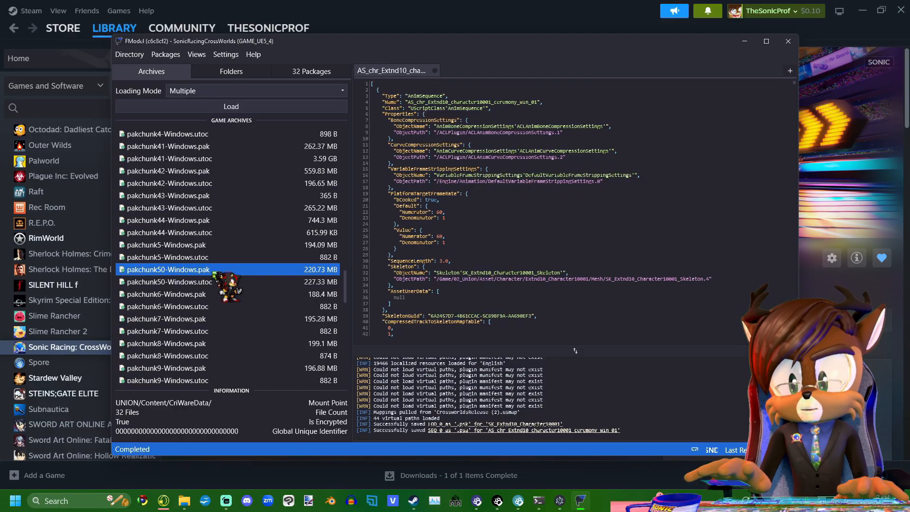
pyautogui.doubleClick(248, 270)
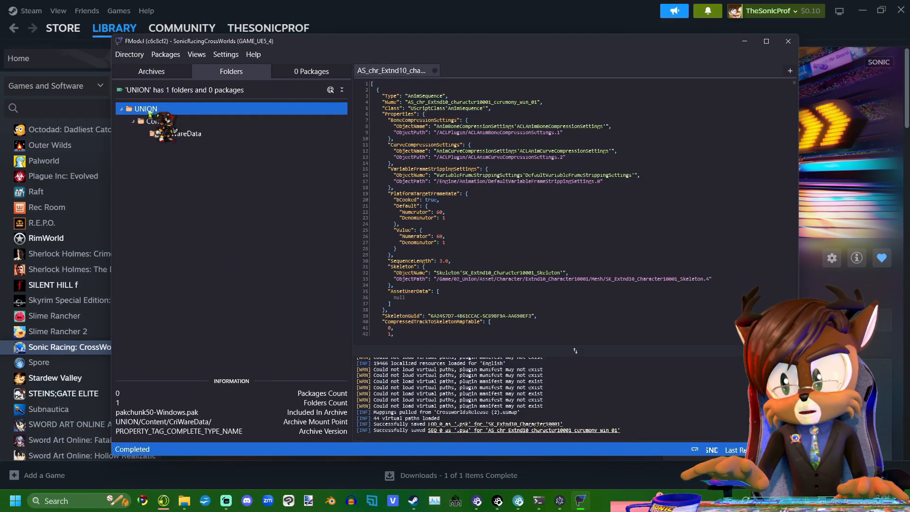
pyautogui.doubleClick(185, 134)
pyautogui.click(234, 216)
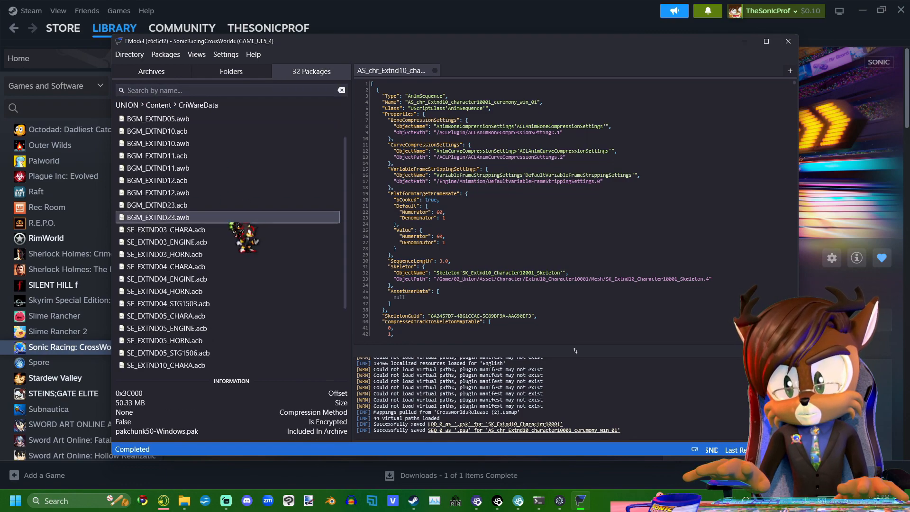
pyautogui.scroll(-3, 246, 236)
pyautogui.scroll(-2, 243, 236)
pyautogui.click(150, 279)
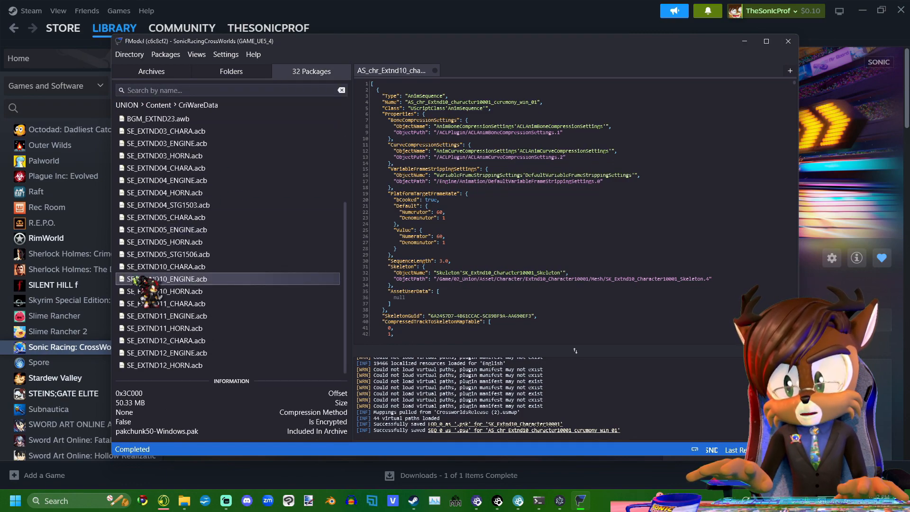
pyautogui.click(165, 266)
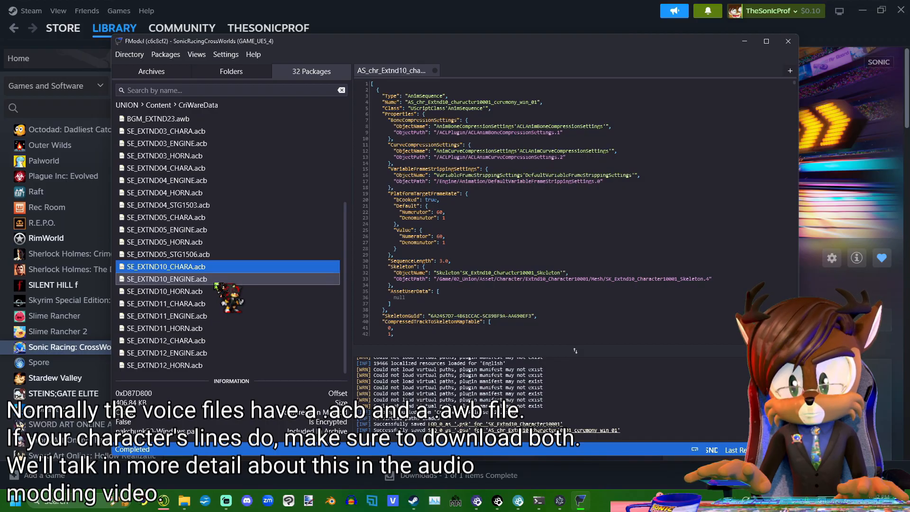
# Export SE_EXTND10_CHARA.acb as raw data and switch to the export folder window
pyautogui.click(220, 279)
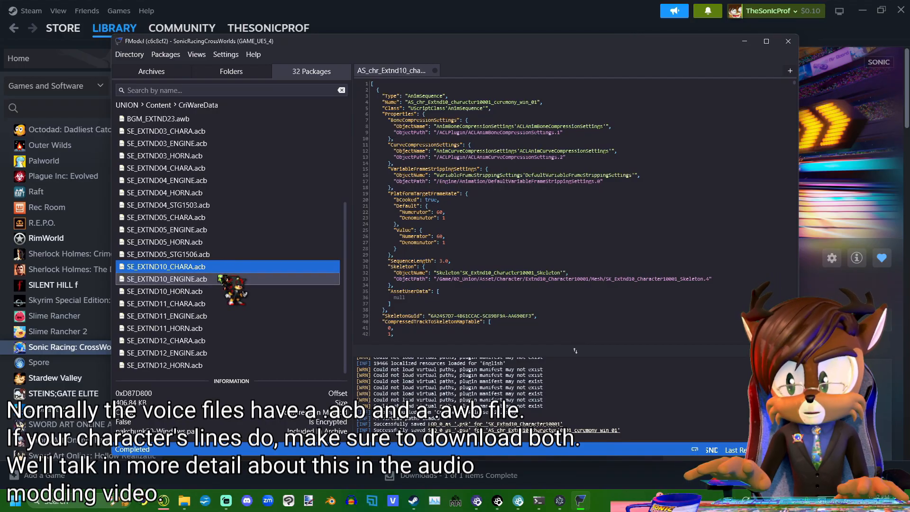
pyautogui.click(213, 291)
pyautogui.click(185, 267)
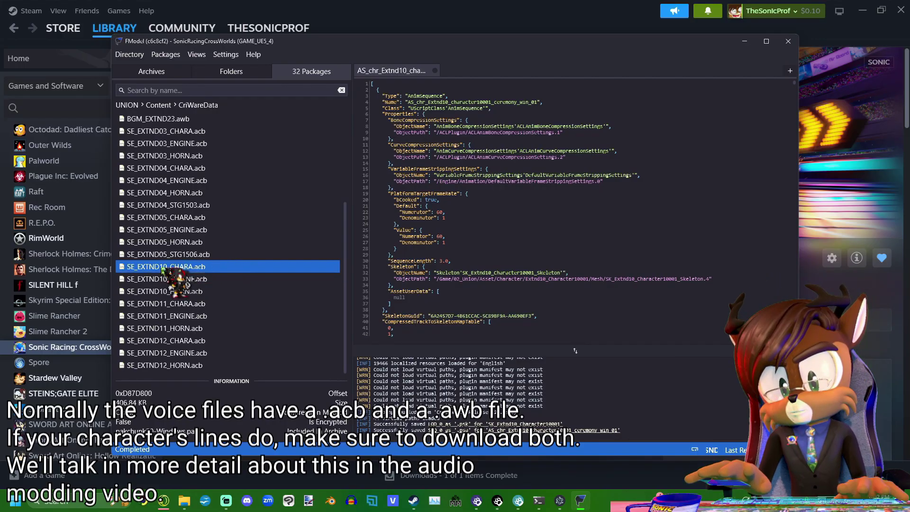
pyautogui.rightClick(235, 269)
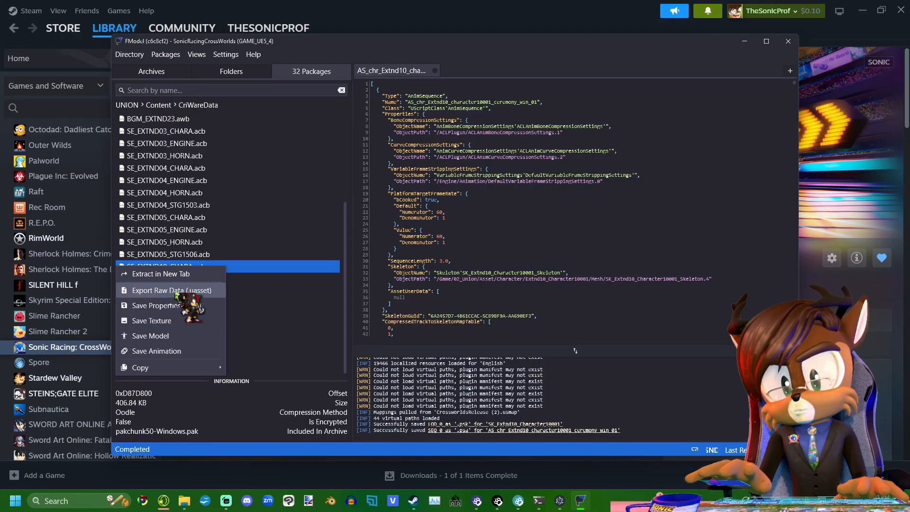
pyautogui.click(206, 292)
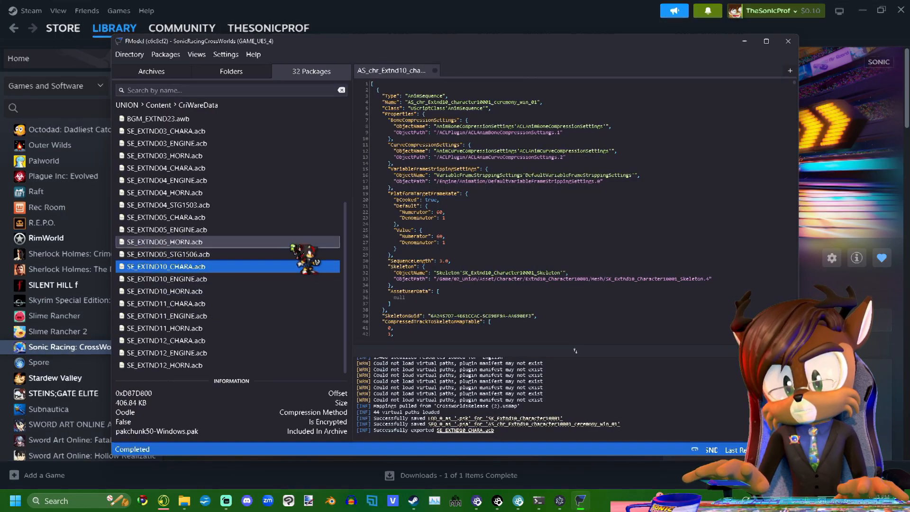
pyautogui.hotkey('alt', 'Tab')
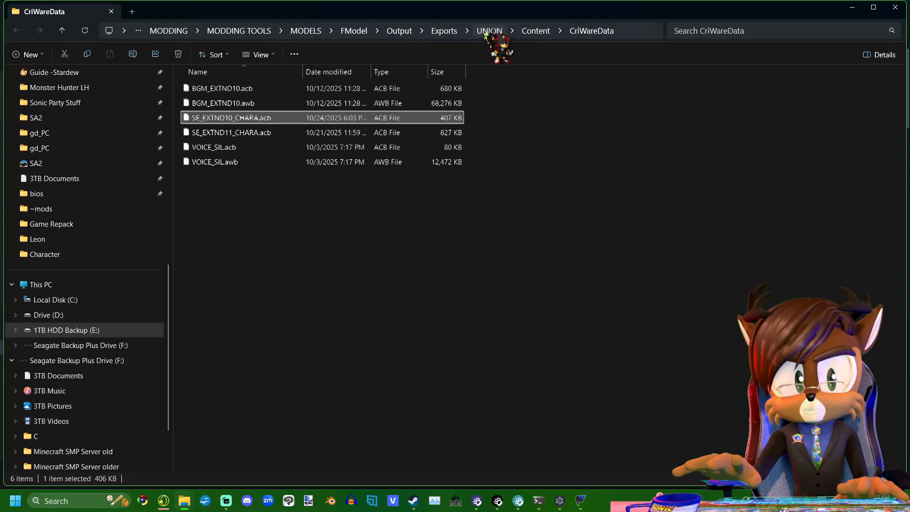
pyautogui.click(491, 31)
pyautogui.doubleClick(228, 88)
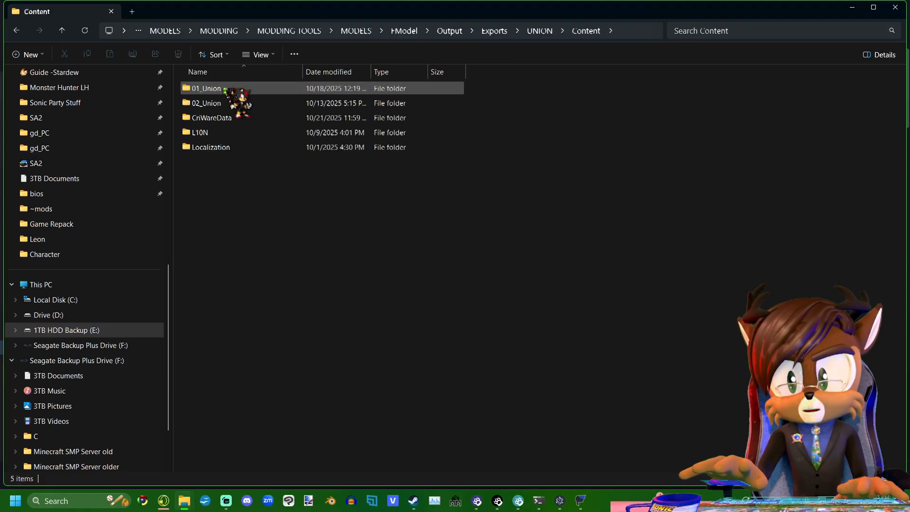
pyautogui.doubleClick(212, 117)
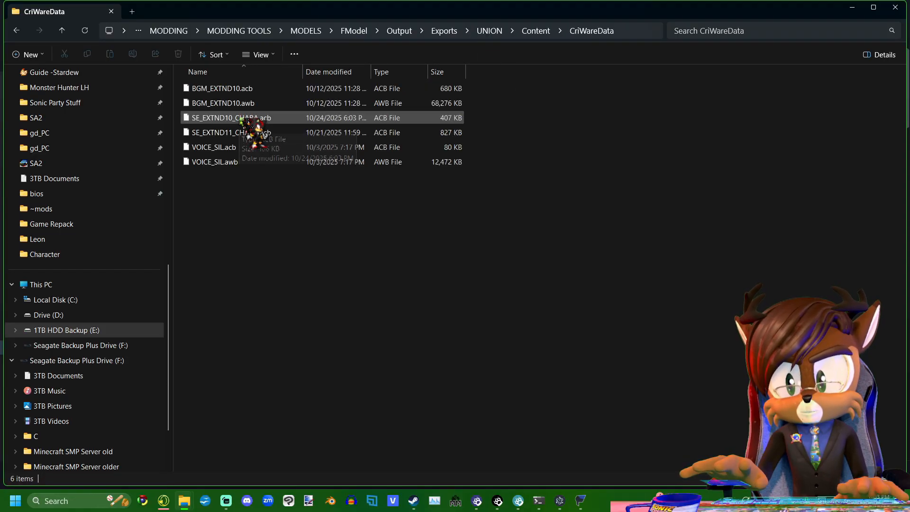
pyautogui.click(214, 118)
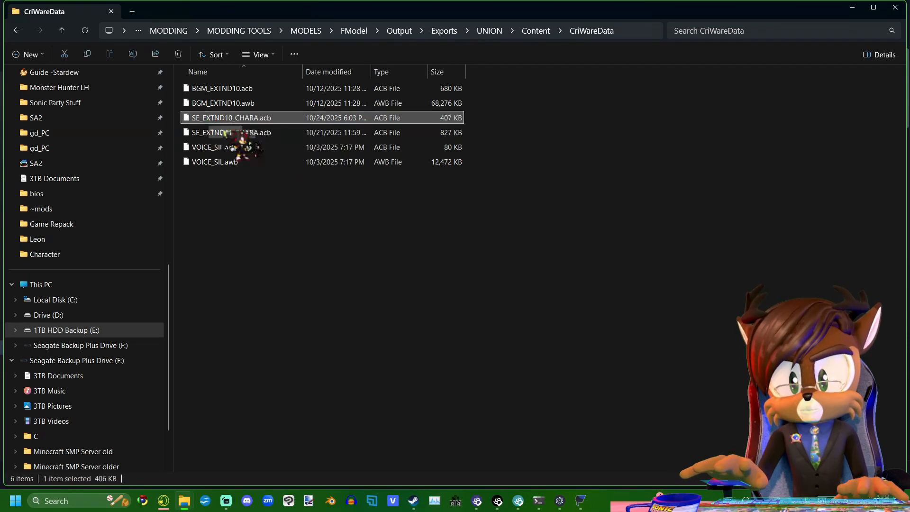